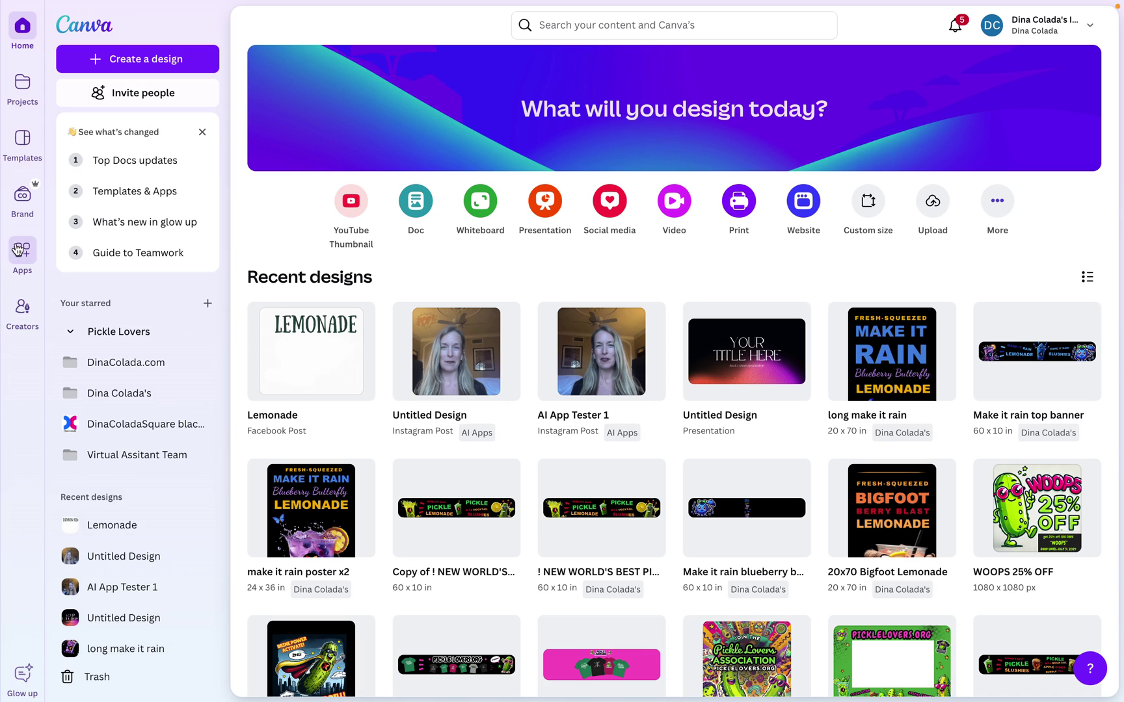
# - Open Canva's Apps directory and filter the catalogue to AI-powered apps
pyautogui.click(19, 254)
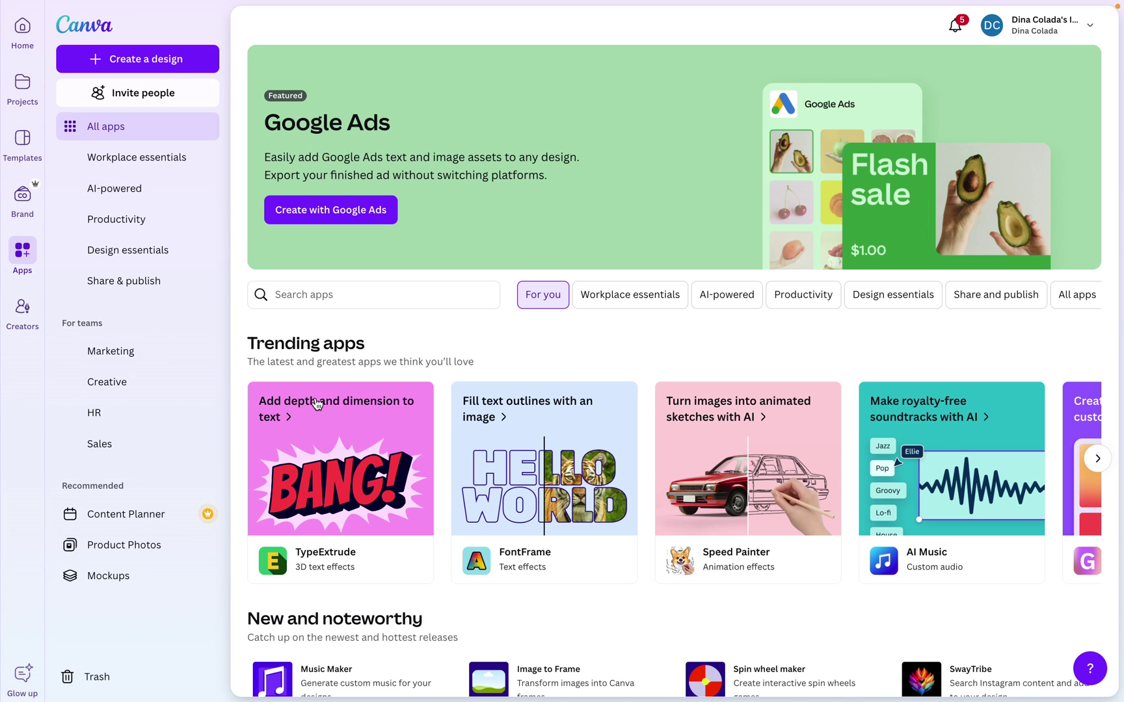
pyautogui.click(392, 297)
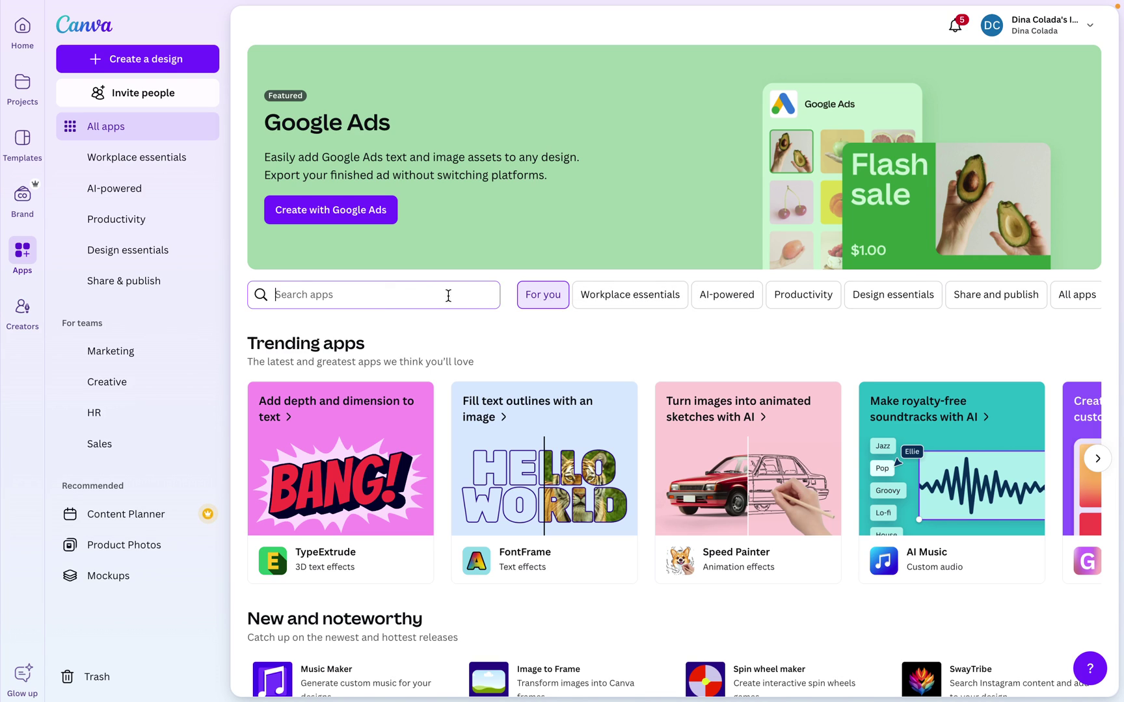
pyautogui.click(746, 299)
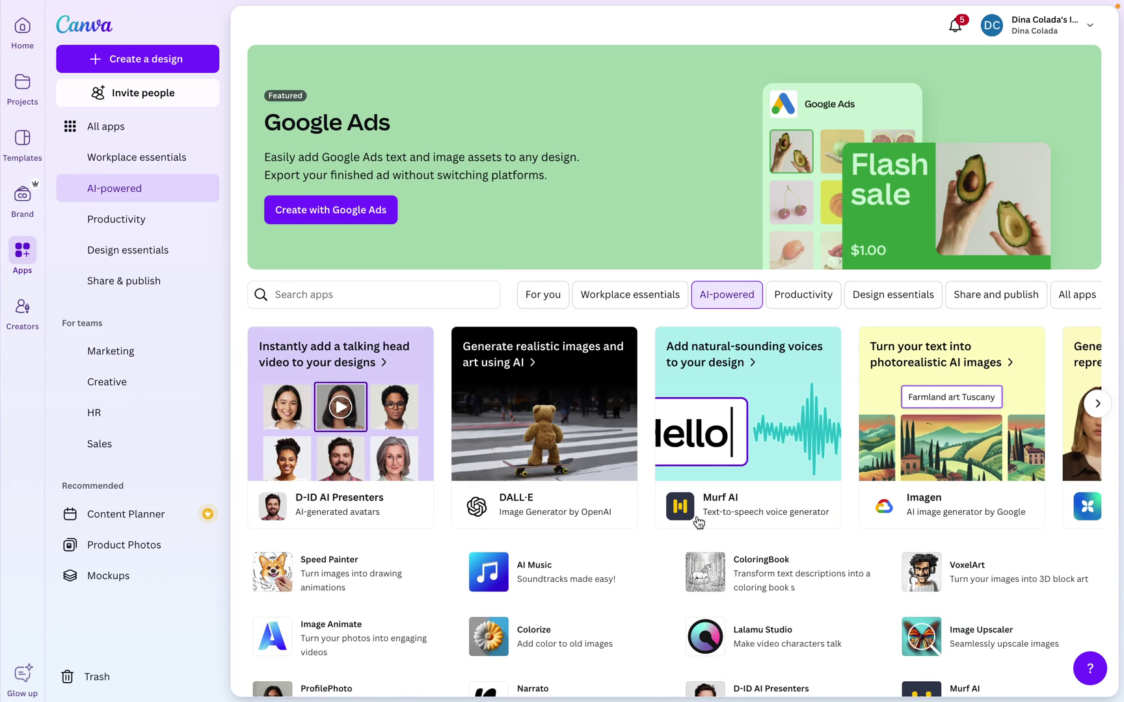
# - Open the Murf AI app details and start a new design with it
pyautogui.click(762, 403)
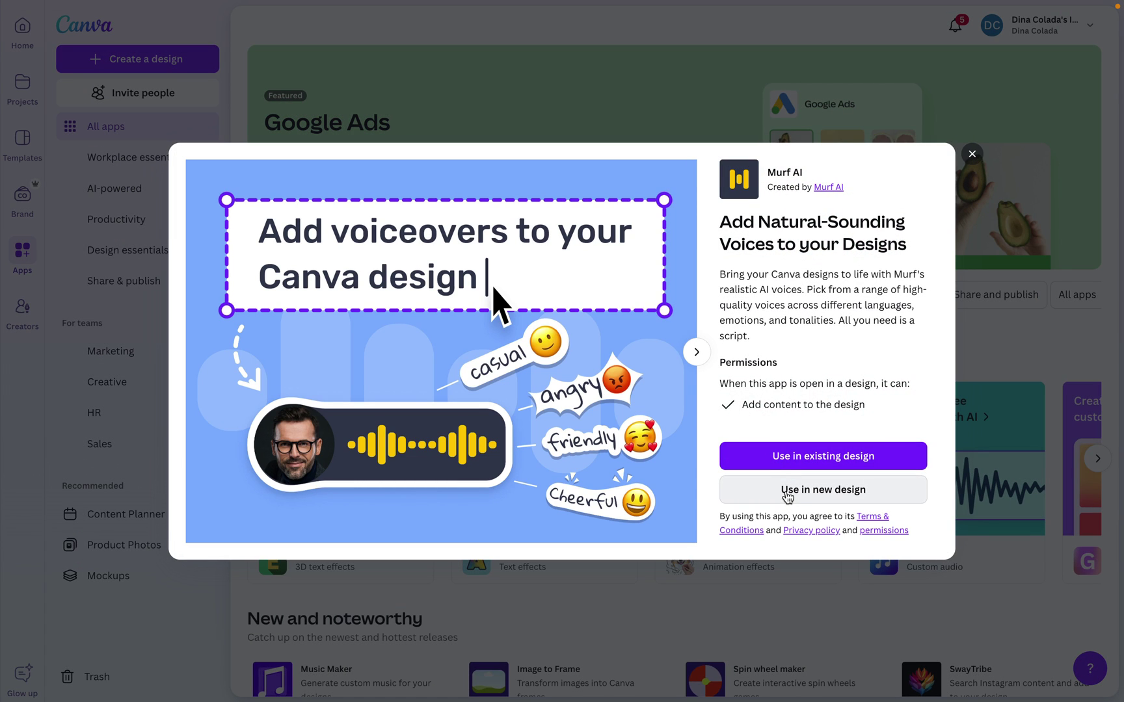
pyautogui.click(788, 496)
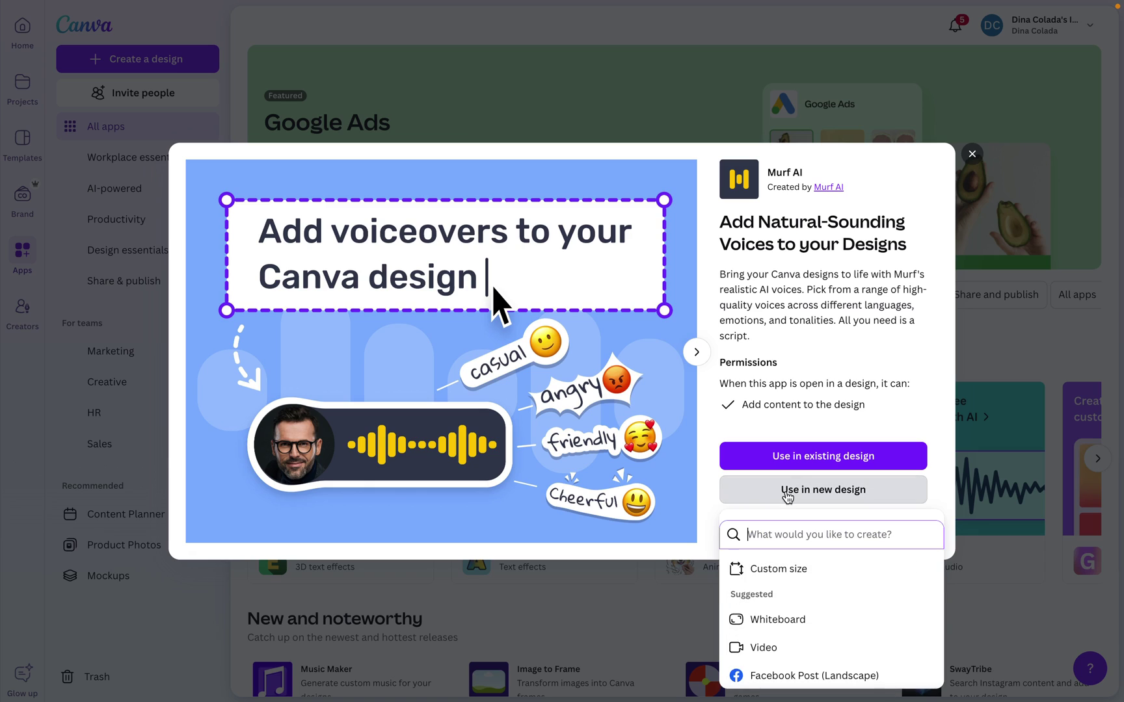
pyautogui.scroll(-1, 772, 597)
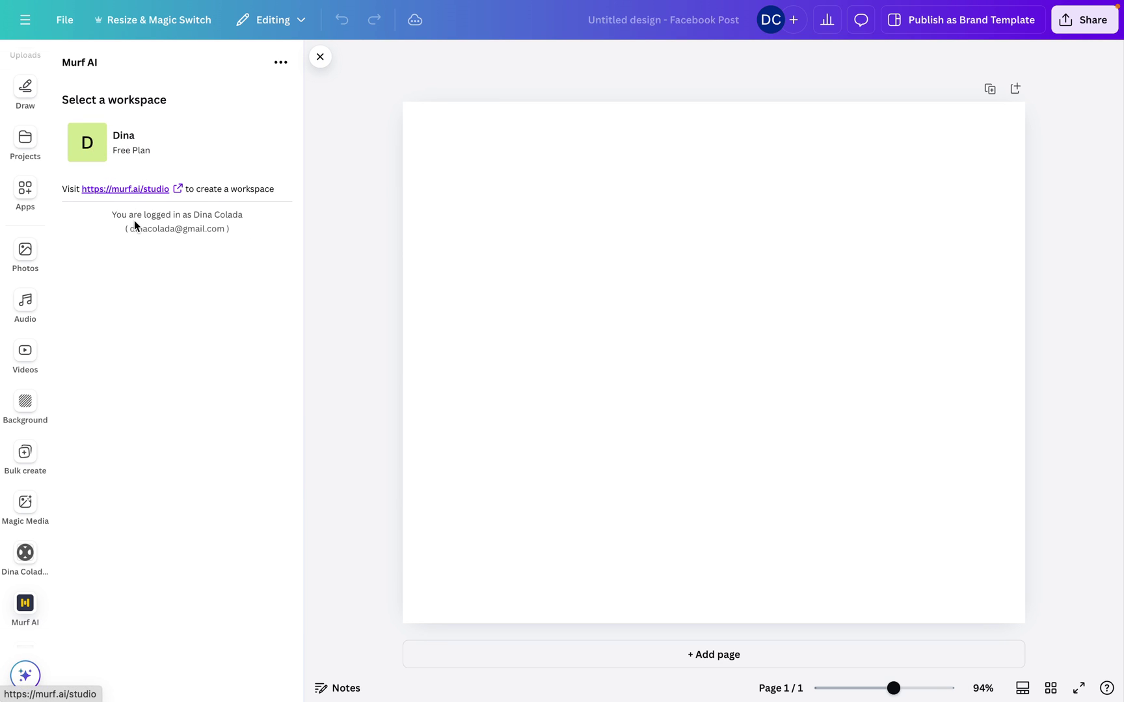
# - Add the photo of the older man holding flowers and stretch it to fill the page
pyautogui.click(28, 257)
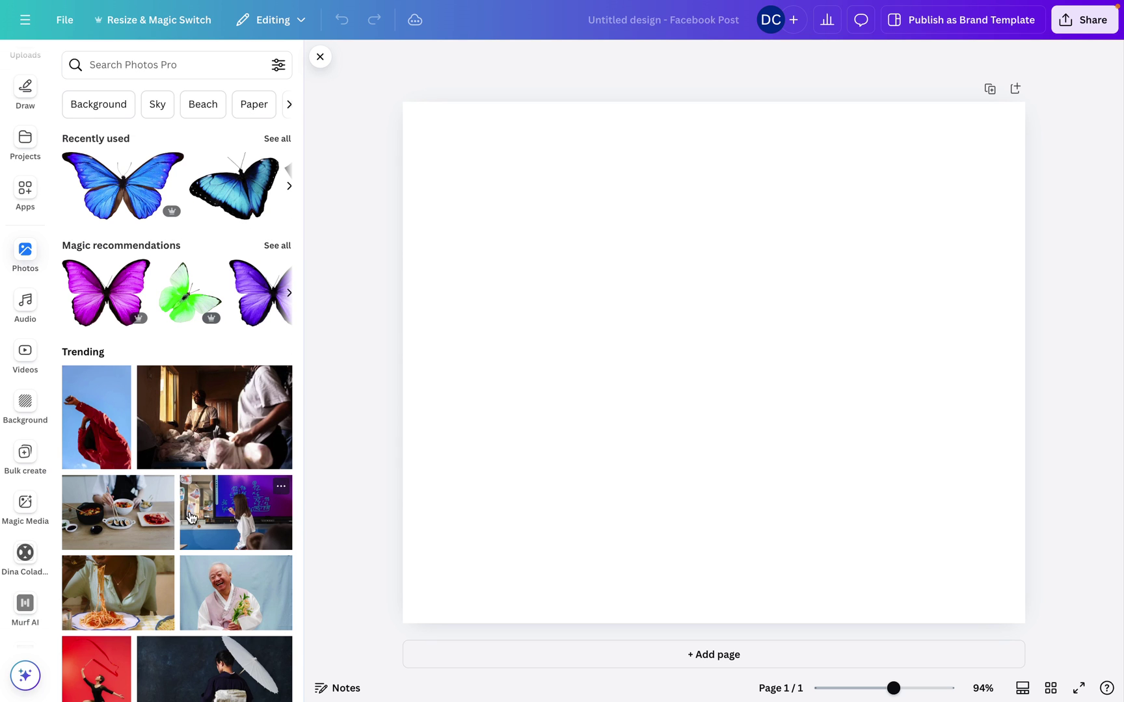
pyautogui.scroll(-1, 230, 475)
pyautogui.click(235, 508)
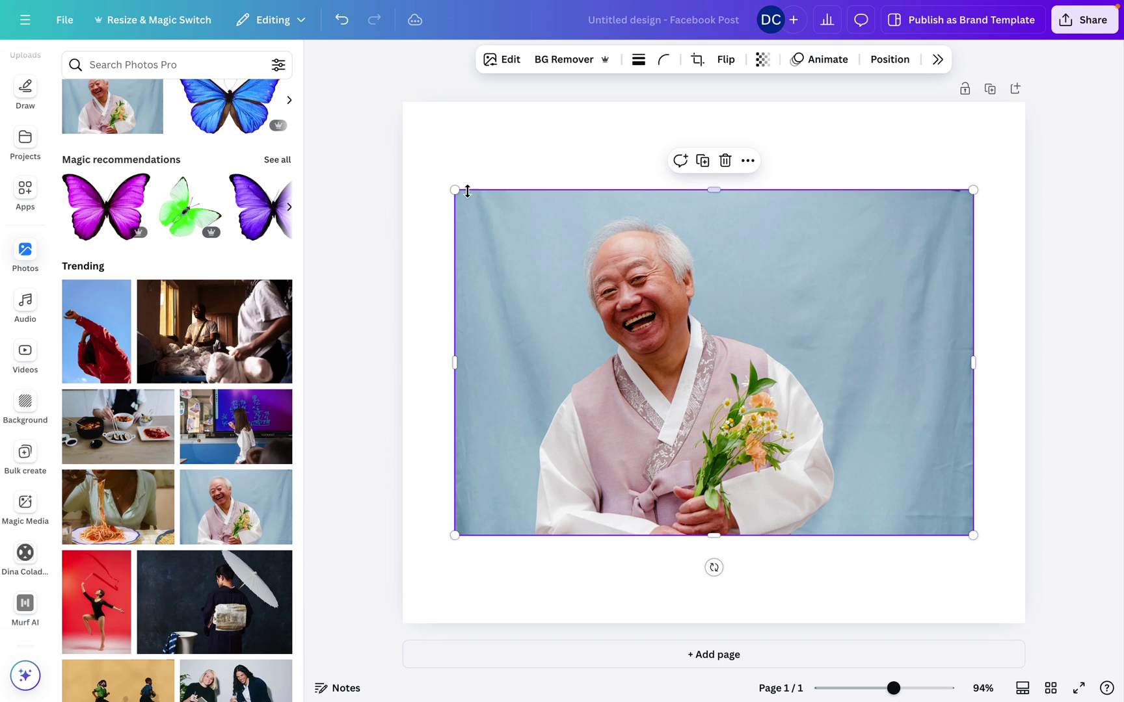
pyautogui.moveTo(454, 188); pyautogui.dragTo(323, 101)
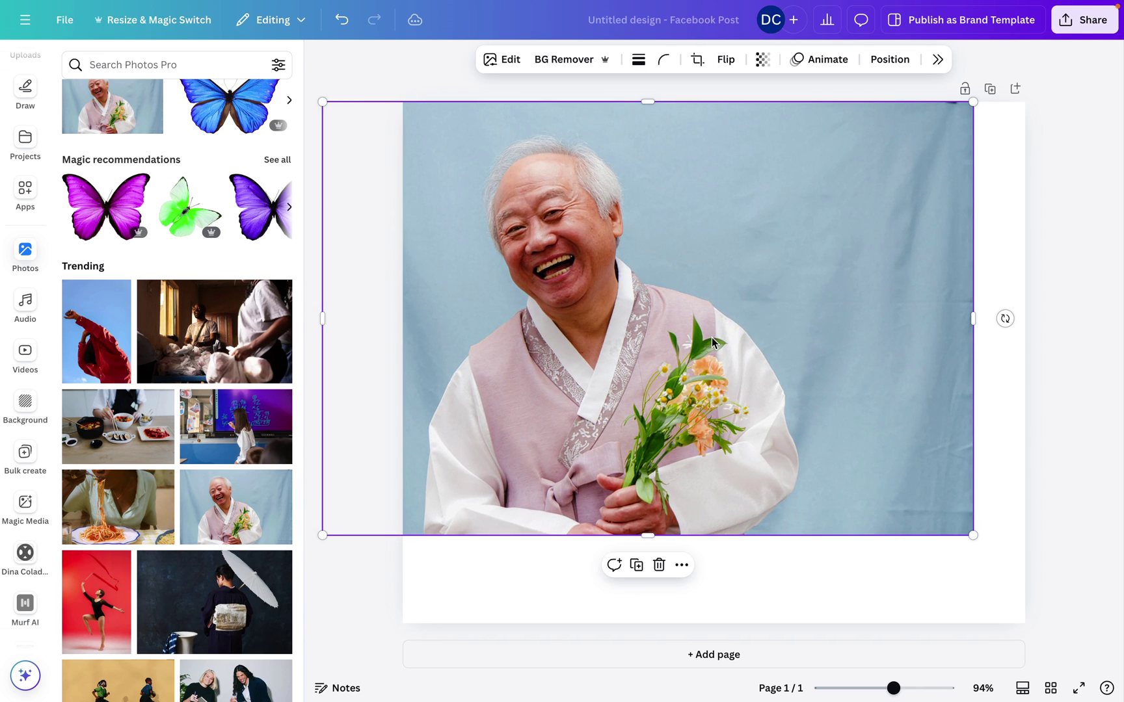
pyautogui.moveTo(973, 534); pyautogui.dragTo(1112, 626)
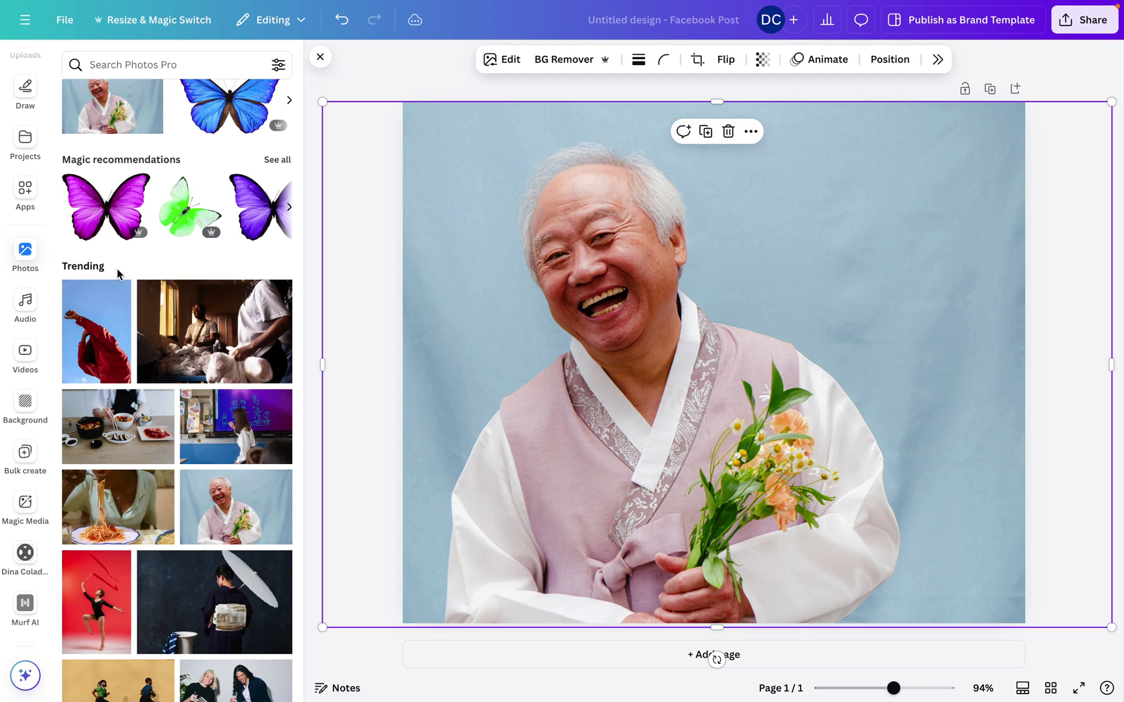
pyautogui.scroll(-1, 26, 527)
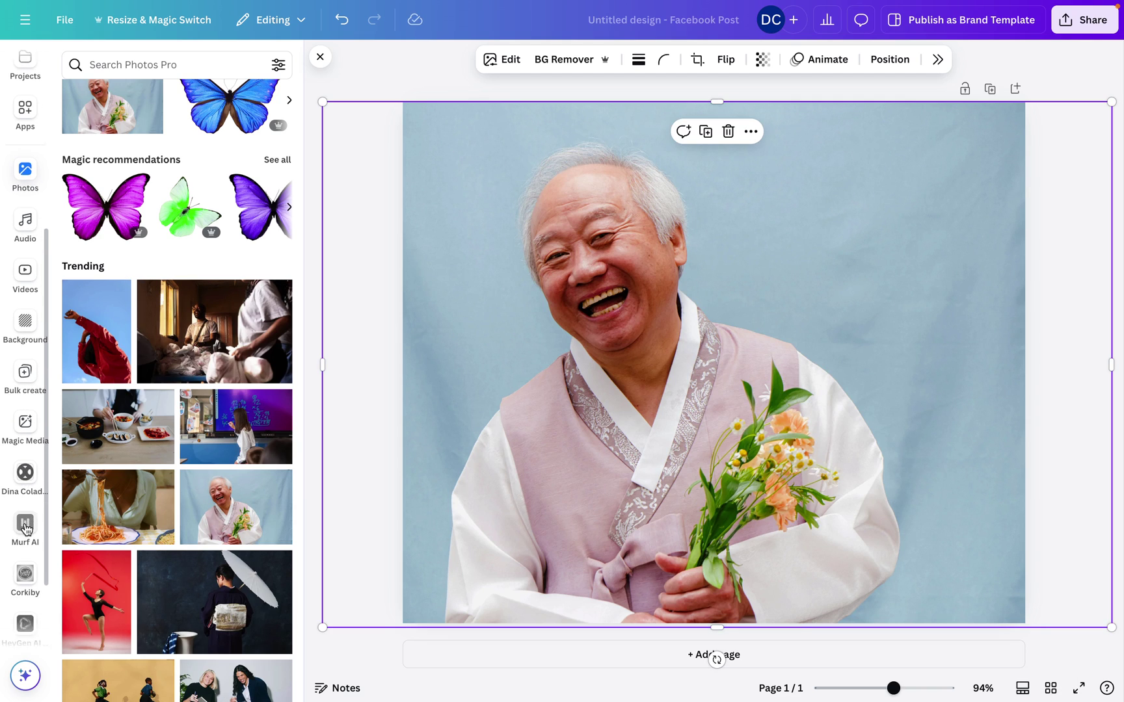
pyautogui.scroll(-1, 27, 527)
# - Reopen the Murf AI panel and follow the link to murf.ai/studio
pyautogui.click(25, 517)
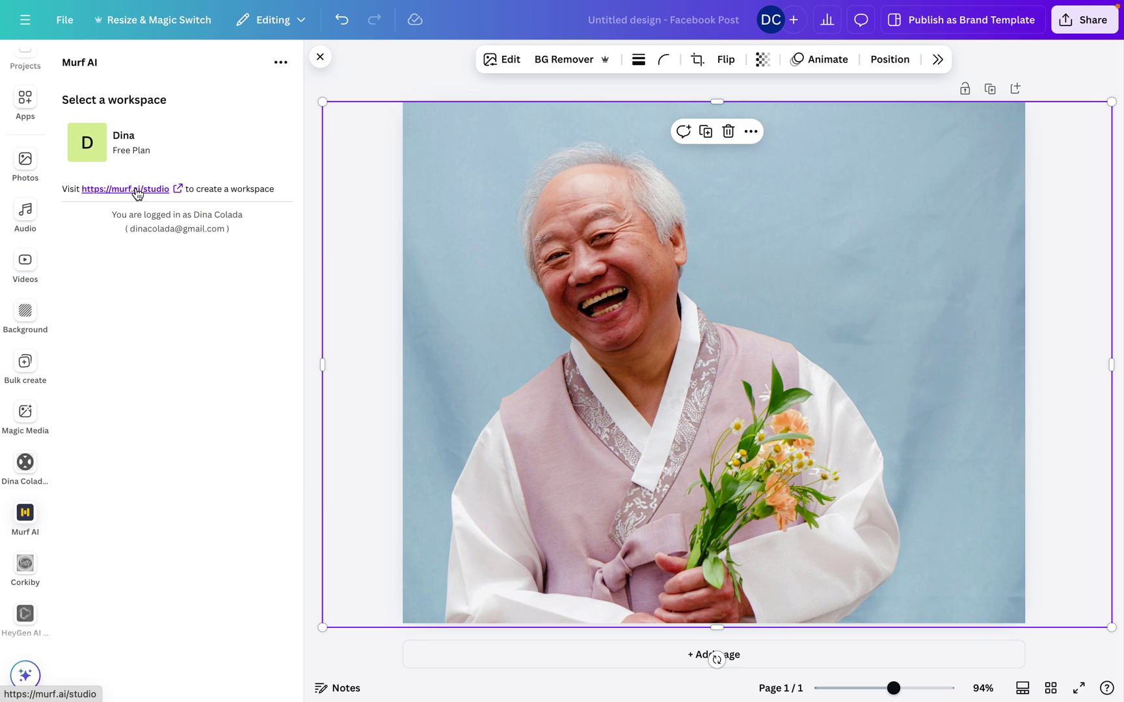
pyautogui.click(137, 190)
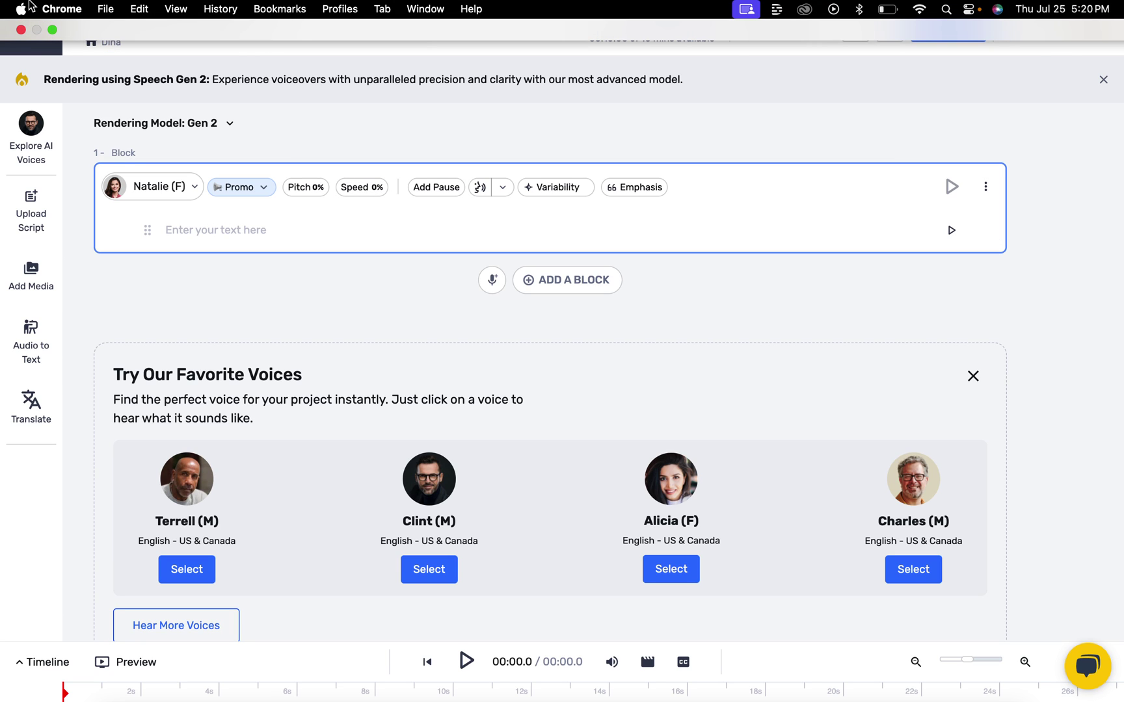
# - Exit full screen and search Google for 'chat gpt' in a new tab
pyautogui.click(54, 33)
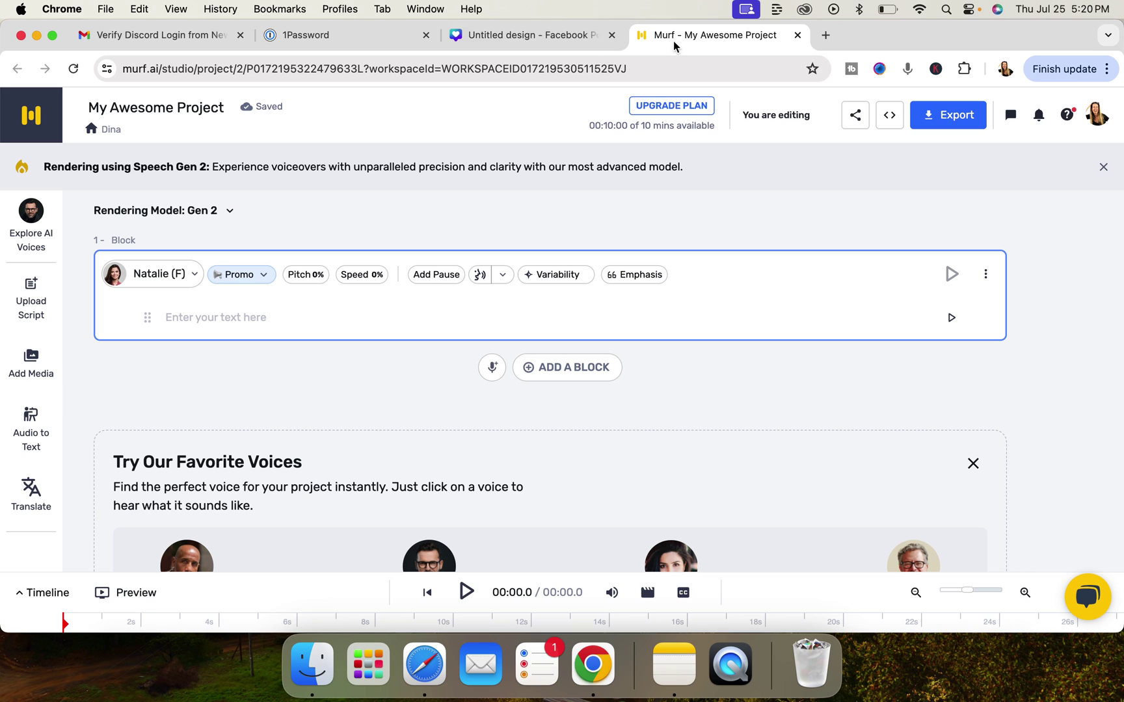
pyautogui.click(826, 36)
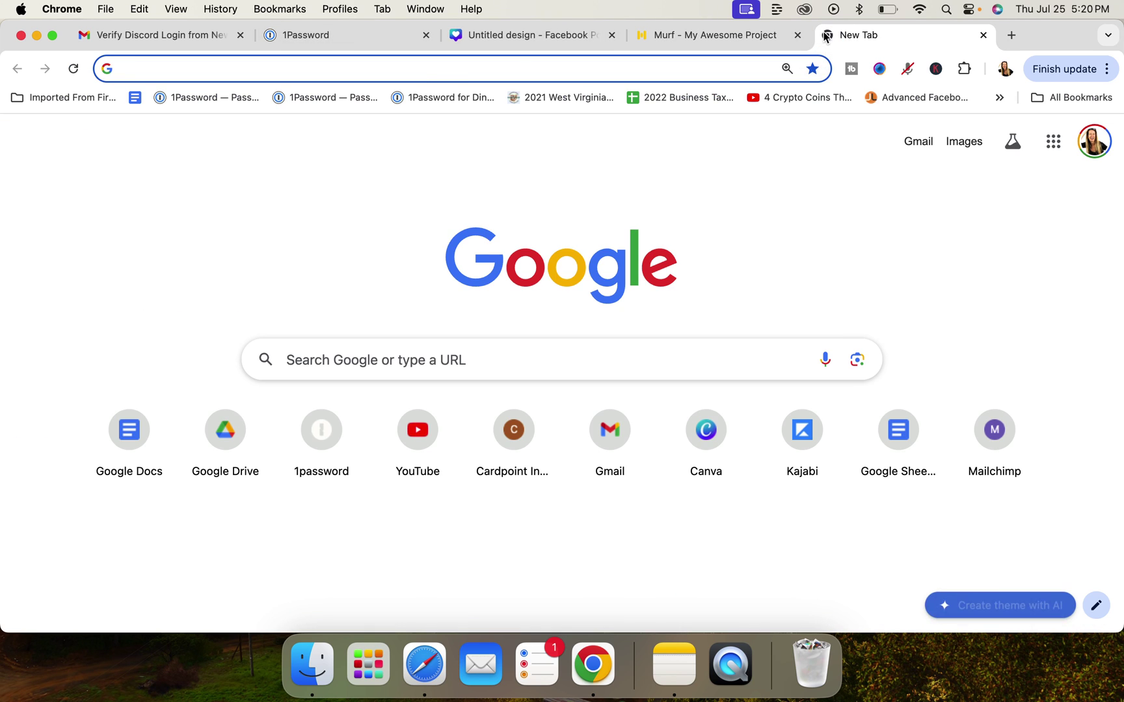
pyautogui.write('chat gpt')
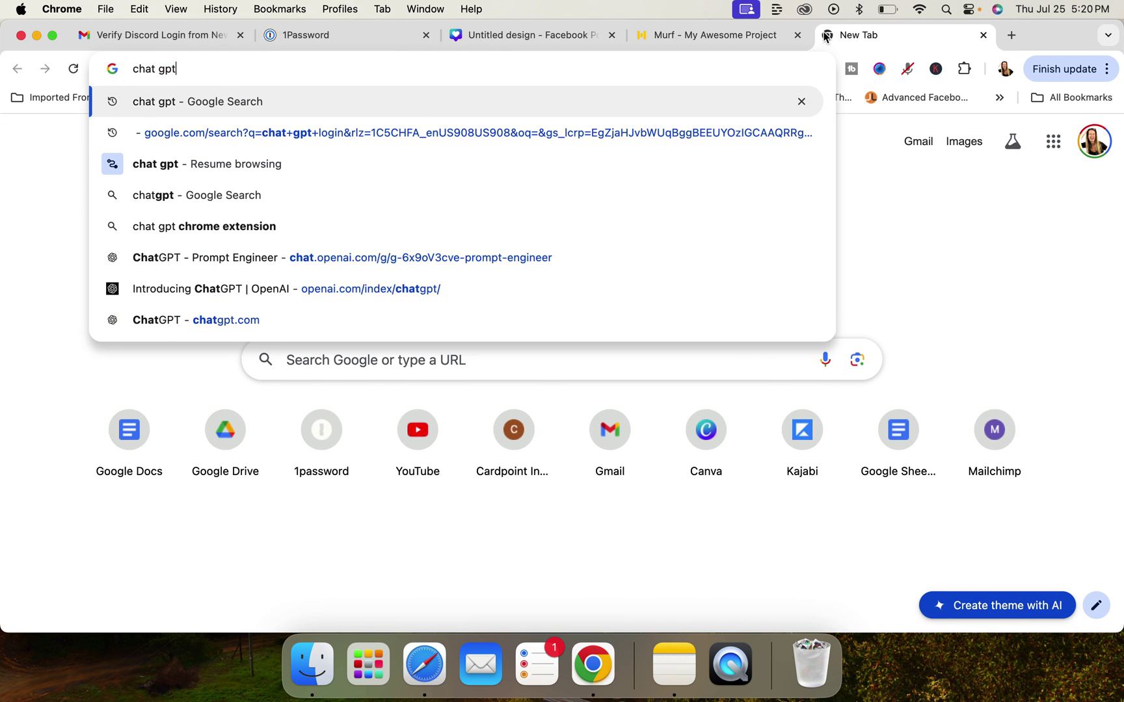
pyautogui.press('Return')
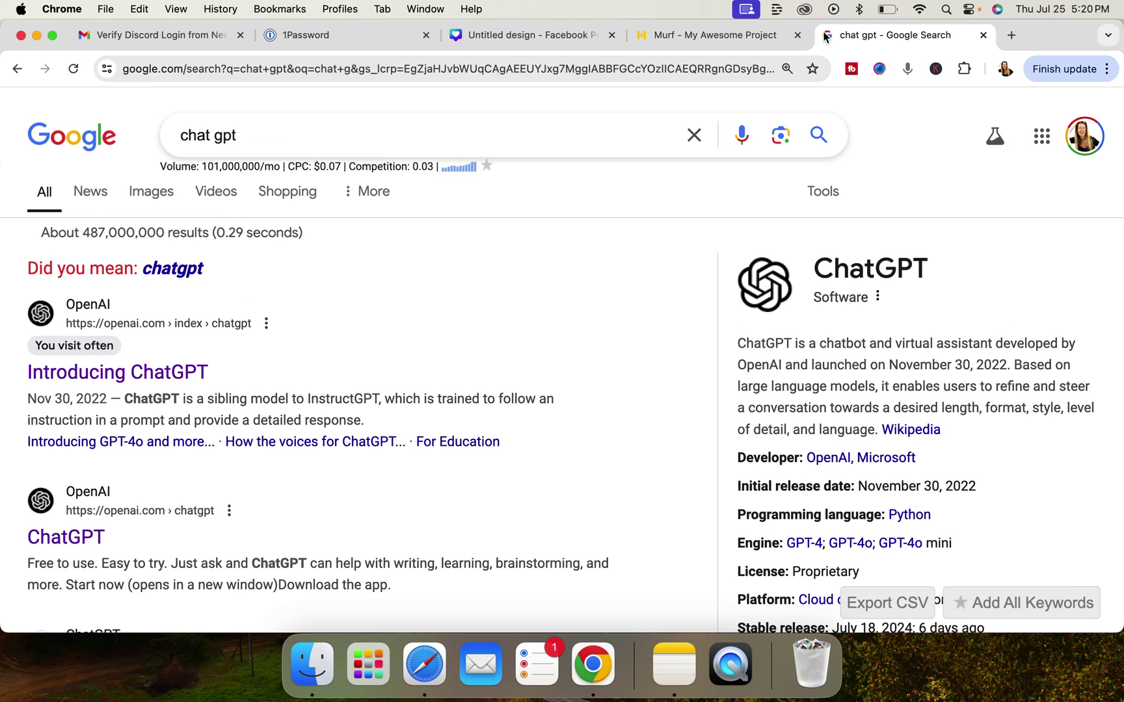
# - Ask ChatGPT for a fun script about an older man who picks flowers on weekends, then stop it
pyautogui.click(176, 371)
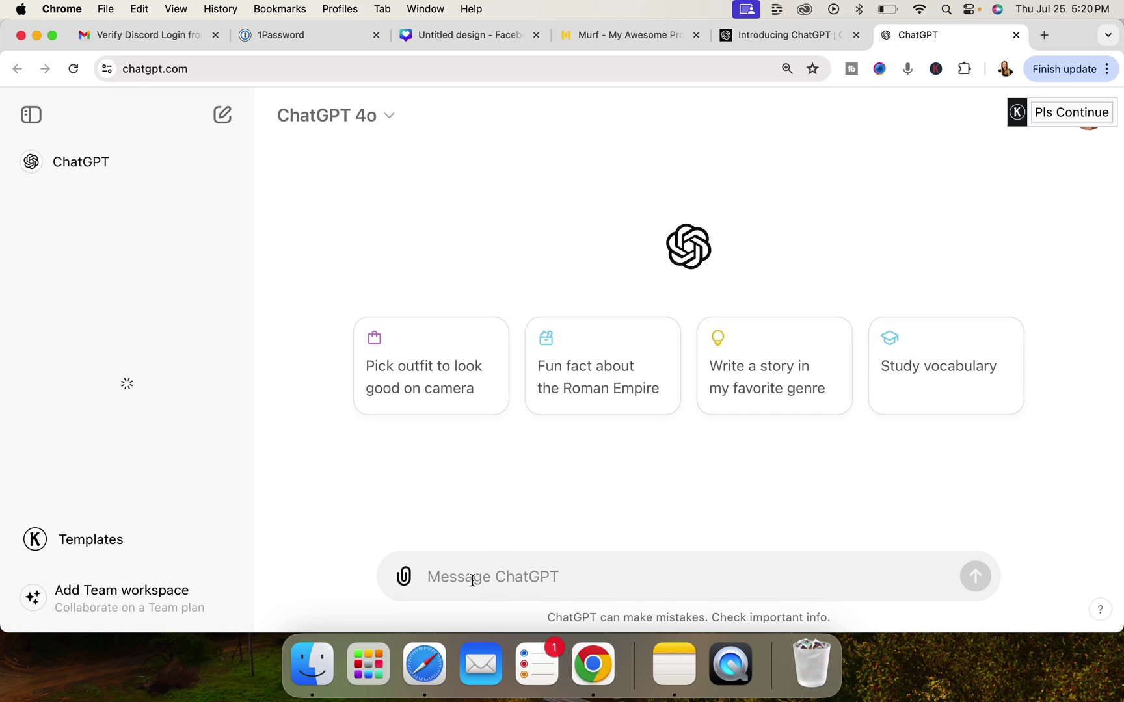
pyautogui.write('write a fun s')
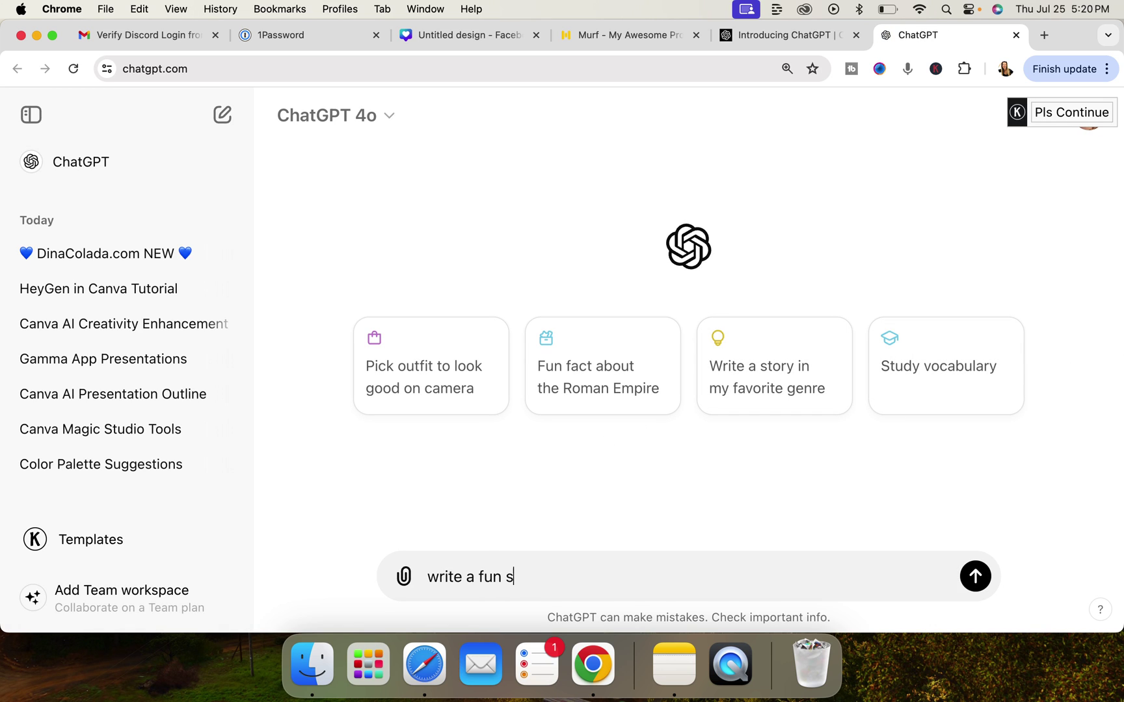
pyautogui.write('cirpt')
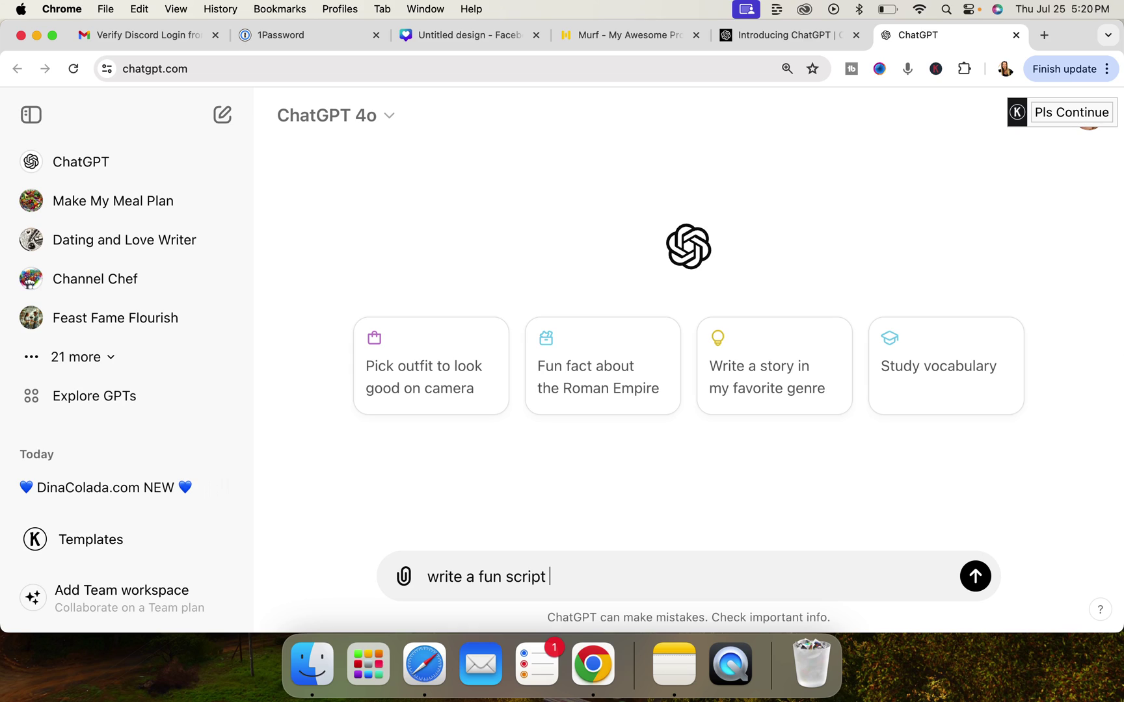
pyautogui.write('about a man who love to pick')
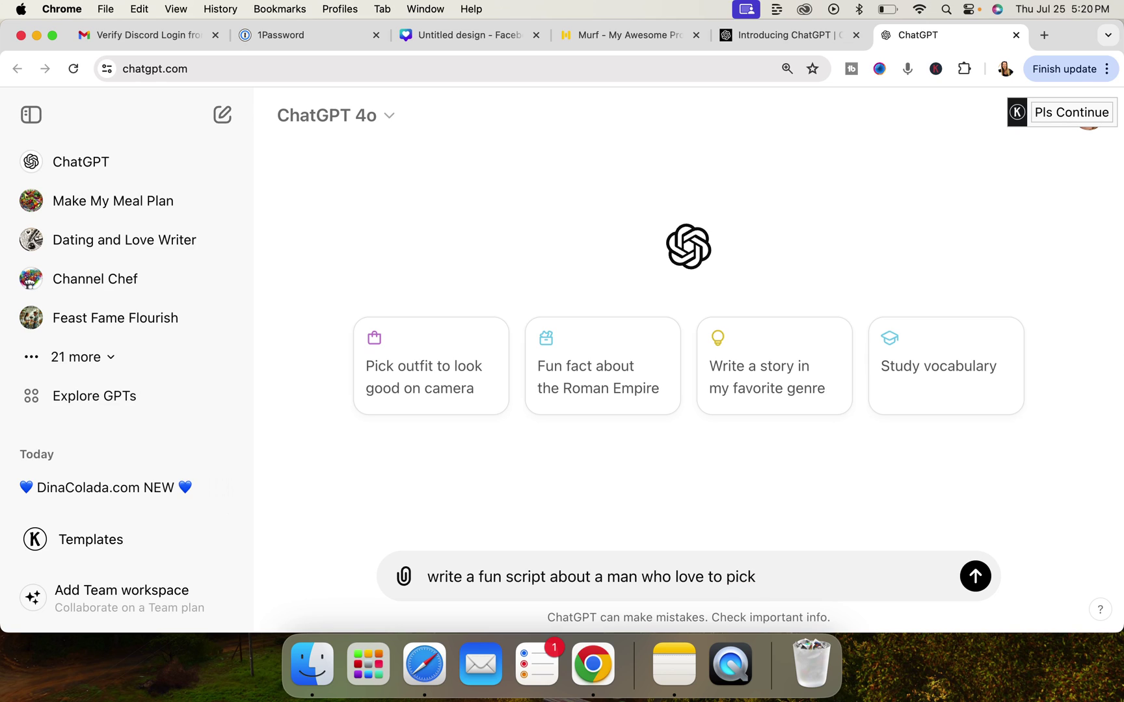
pyautogui.write('owers on the w')
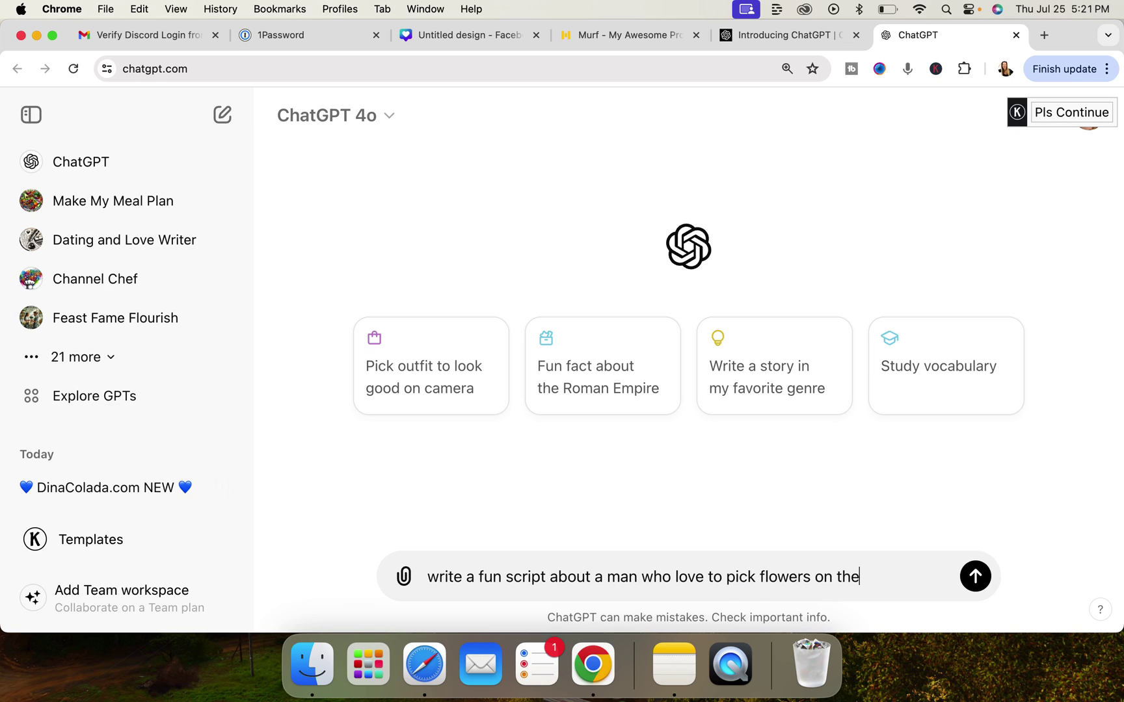
pyautogui.write('eekend.')
pyautogui.click(605, 576)
pyautogui.write('older')
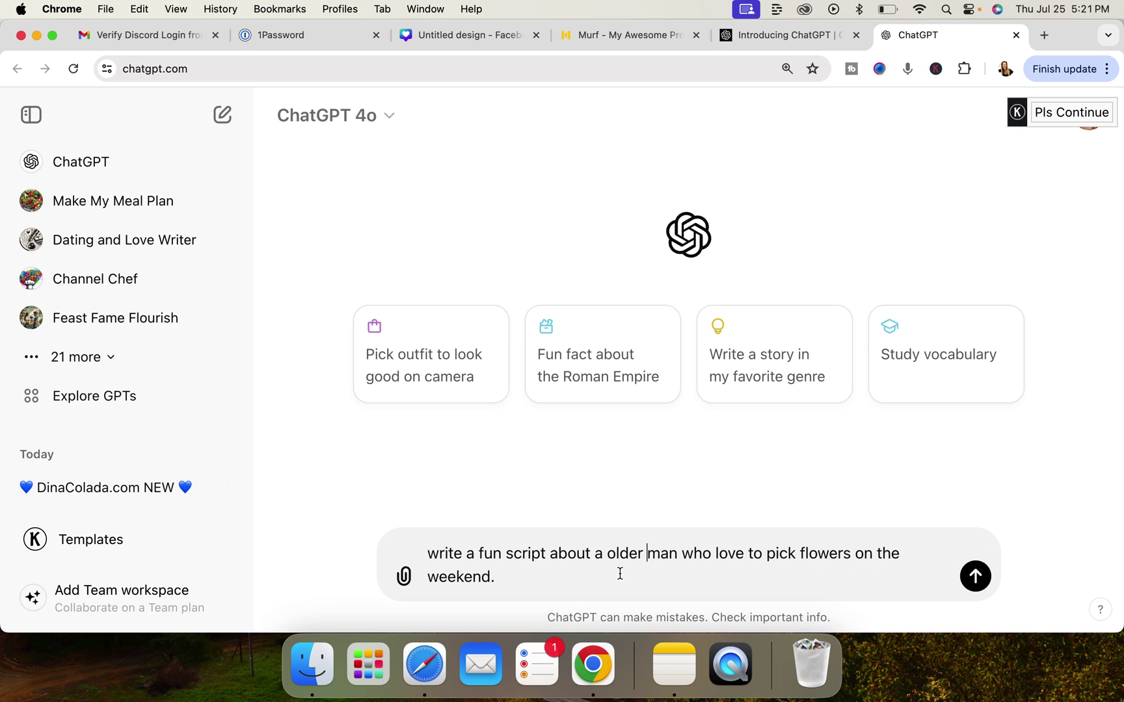
pyautogui.click(973, 576)
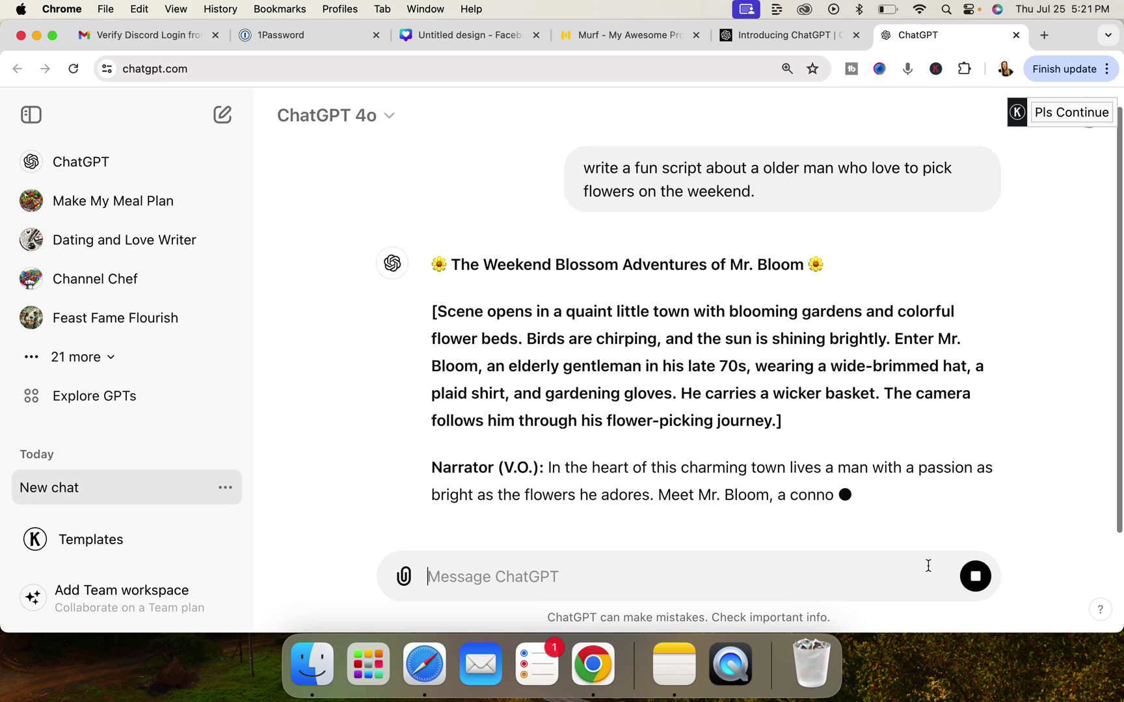
pyautogui.click(975, 576)
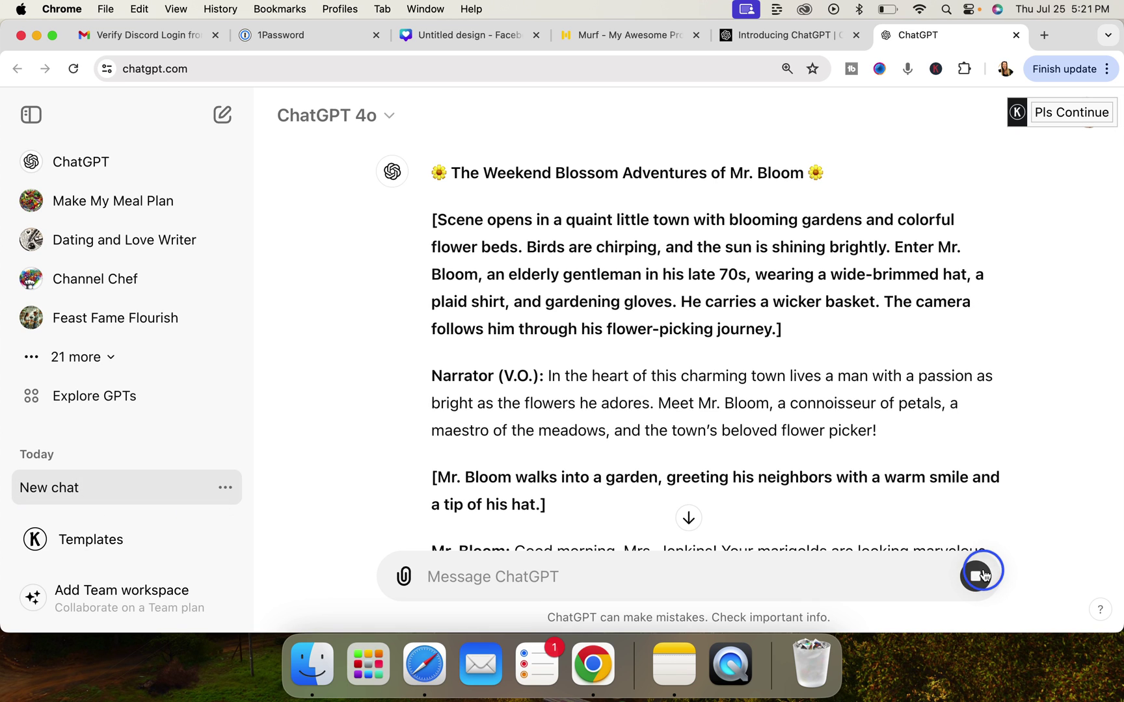
pyautogui.write('i')
# - Ask ChatGPT for 'script only, no details of scenes', then 'use only one voice and a script only'
pyautogui.press('BackSpace')
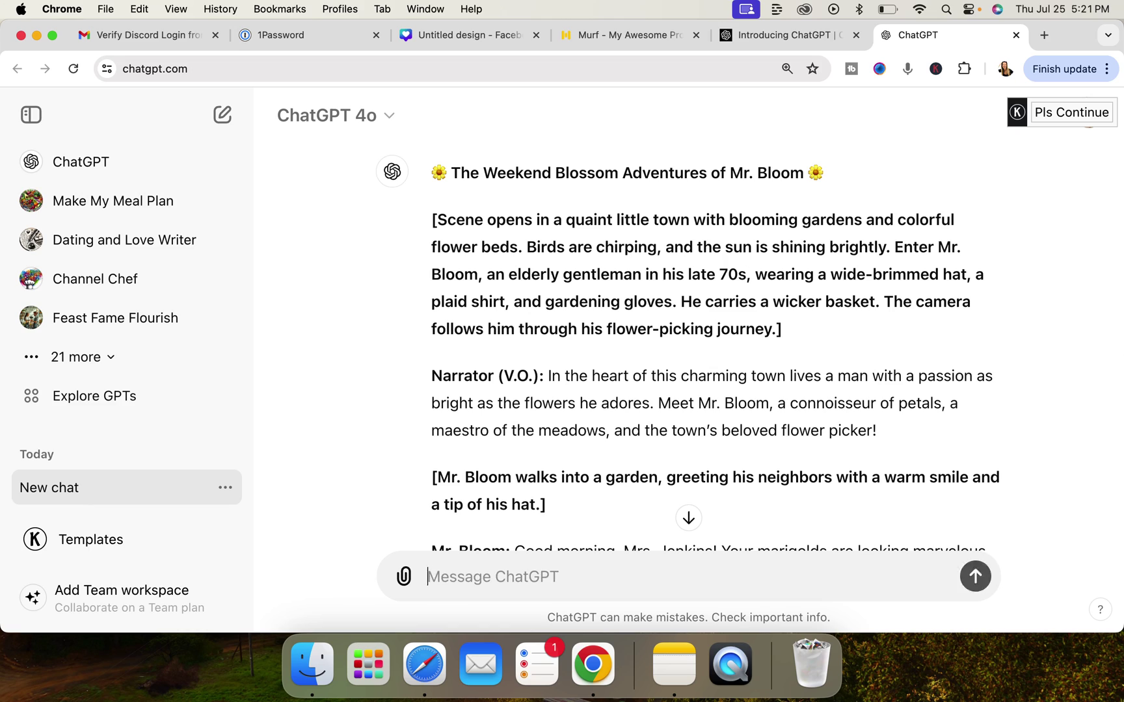
pyautogui.write('give m')
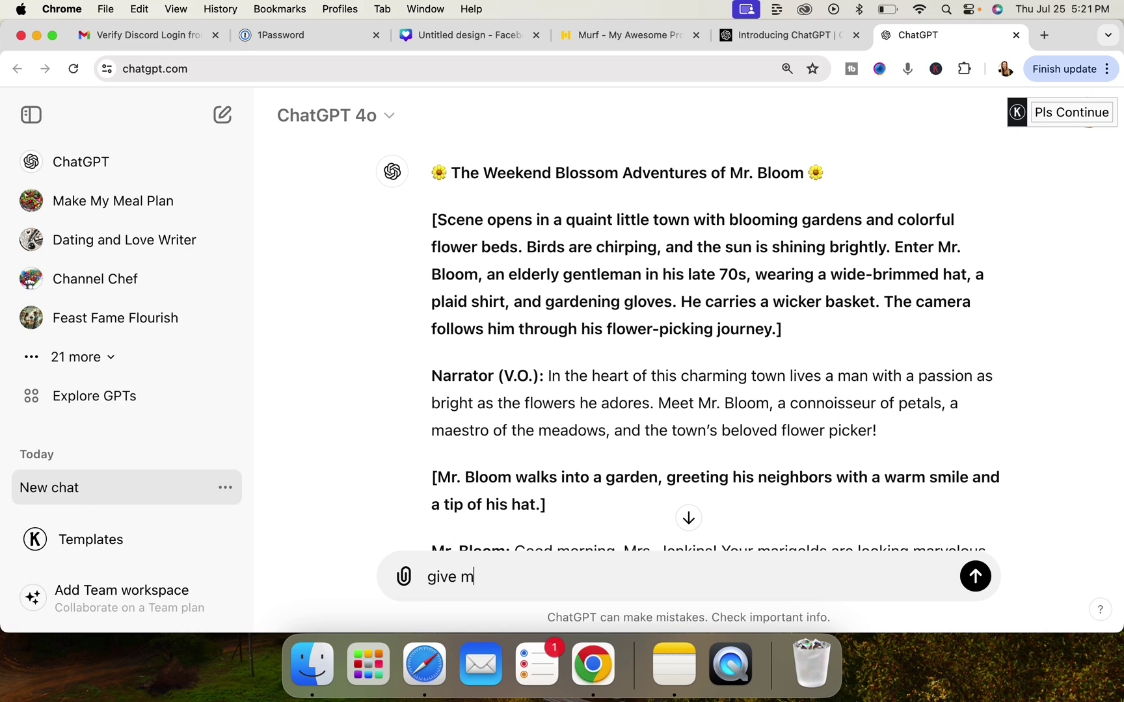
pyautogui.write('e the script only, no details of scenes')
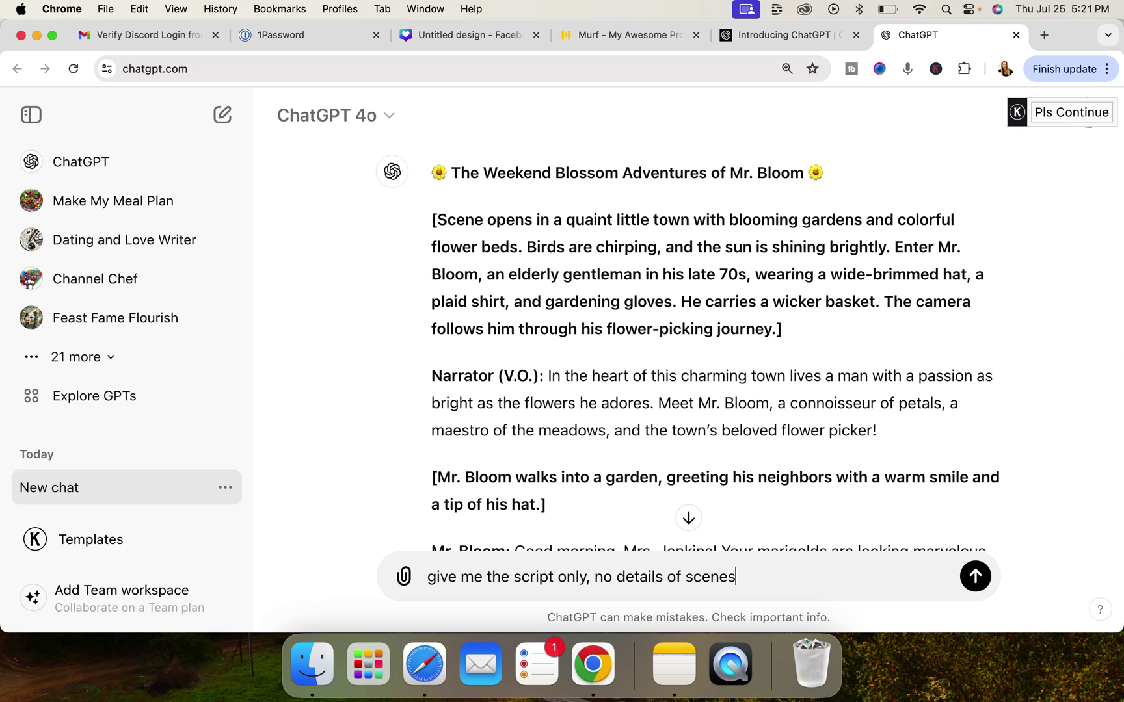
pyautogui.press('Return')
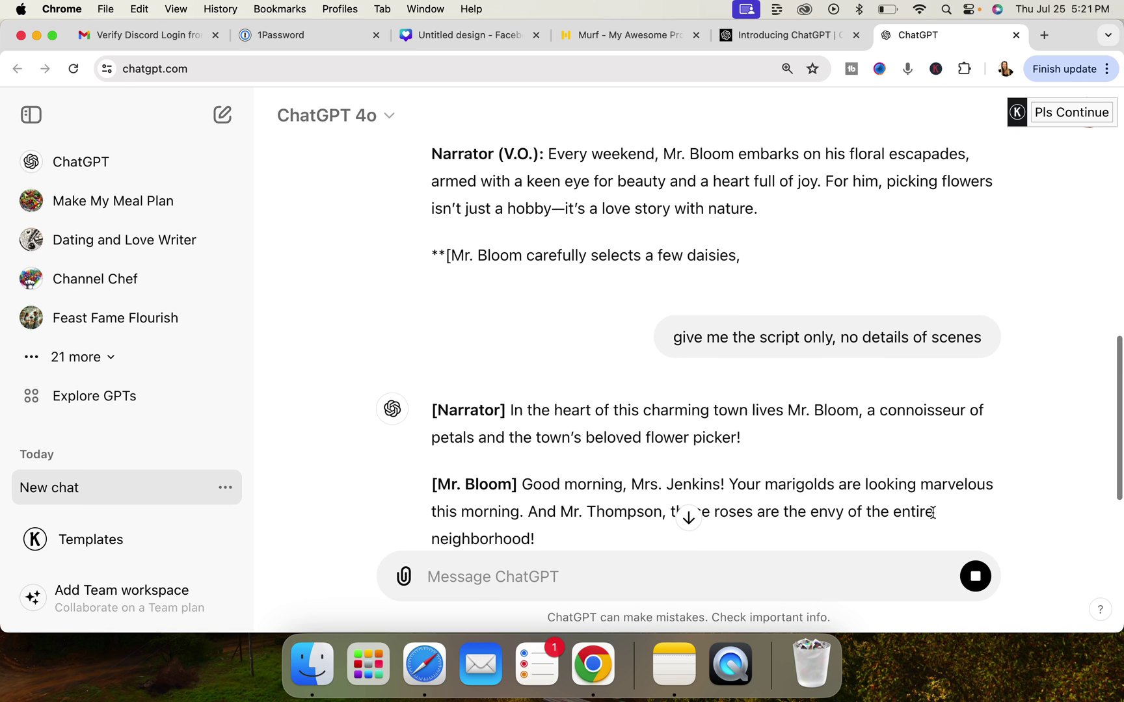
pyautogui.write("don't")
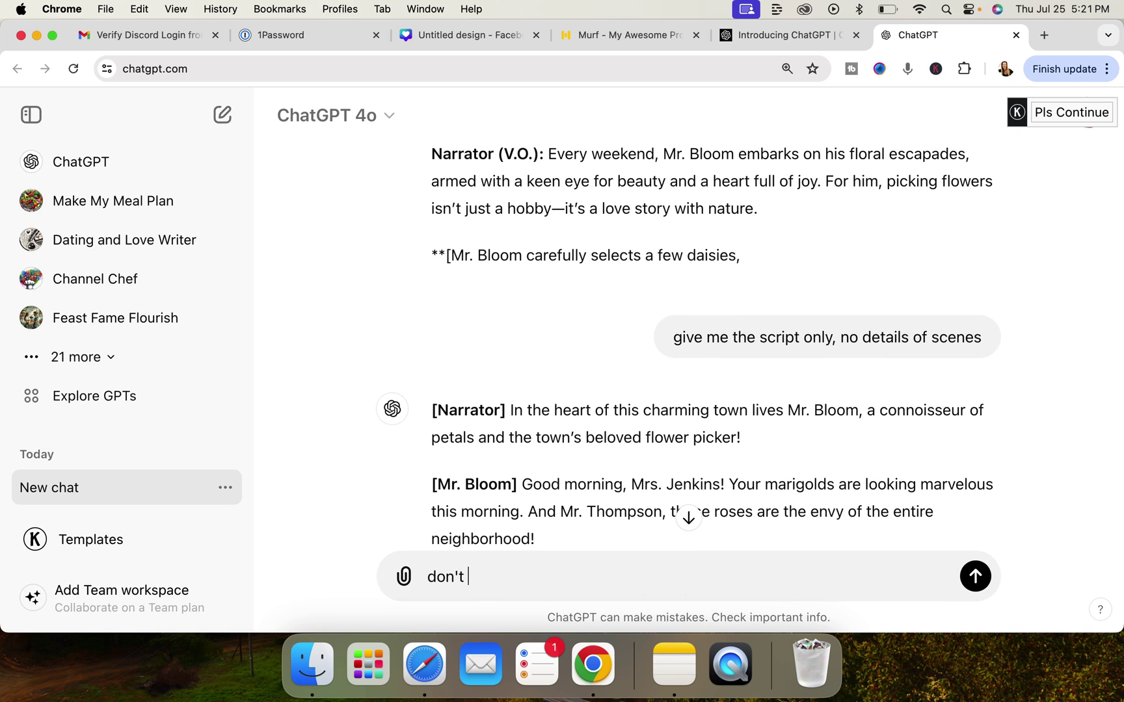
pyautogui.press('BackSpace')
pyautogui.press('BackSpace')
pyautogui.press('BackSpace')
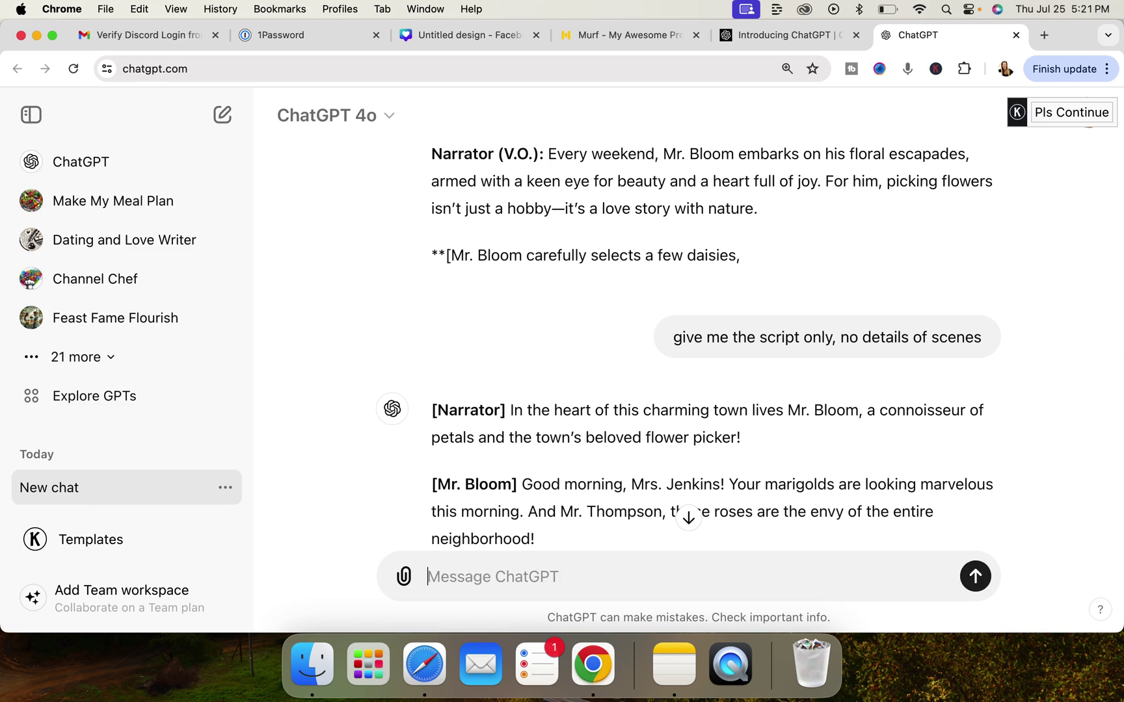
pyautogui.write('use only one voice and a scrip')
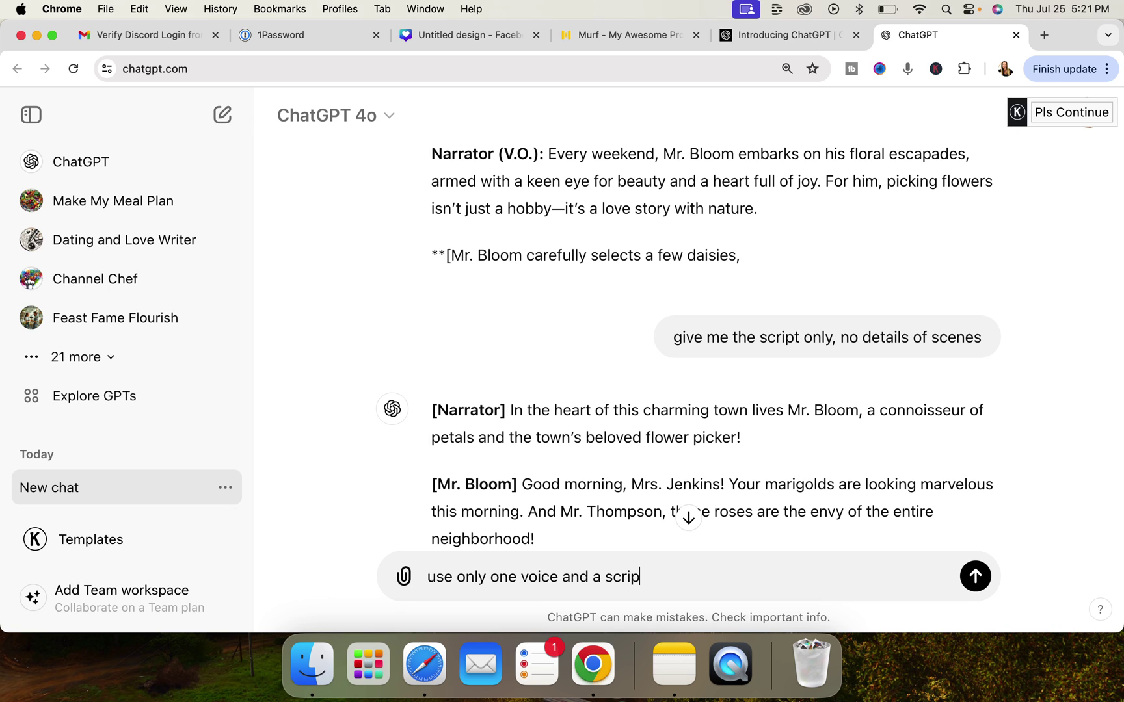
pyautogui.write('t only')
pyautogui.press('Return')
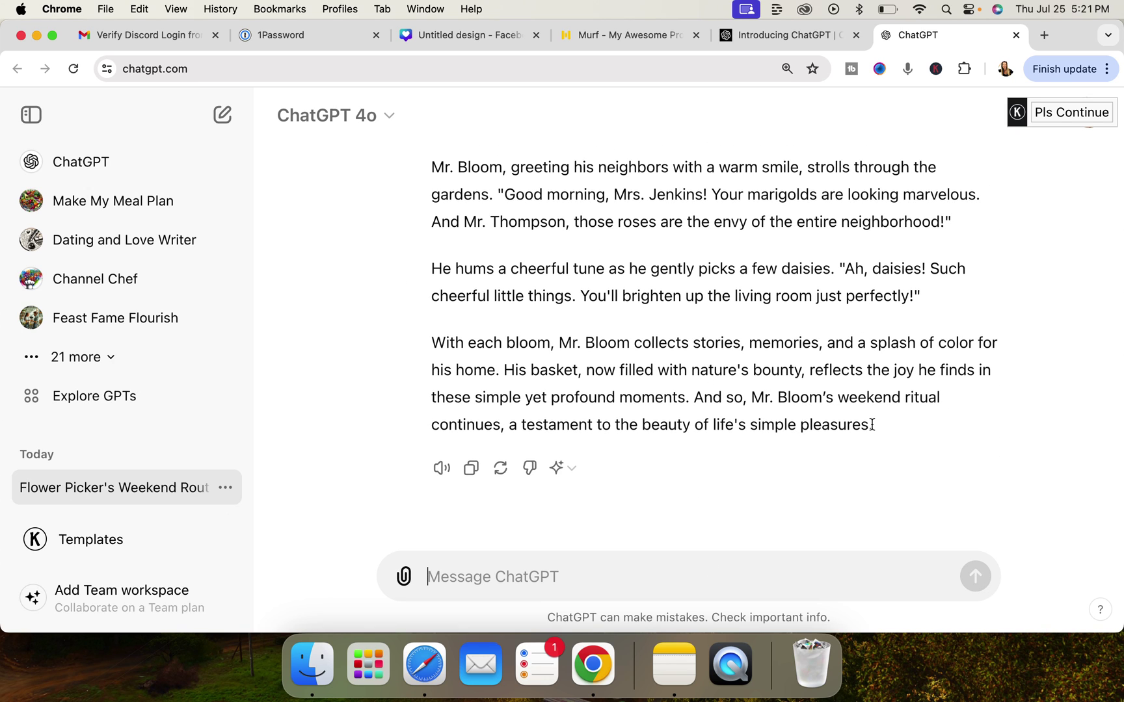
pyautogui.moveTo(872, 424)
pyautogui.mouseDown()
pyautogui.moveTo(496, 387)
pyautogui.moveTo(503, 371)
pyautogui.mouseUp()
pyautogui.press('super+c')
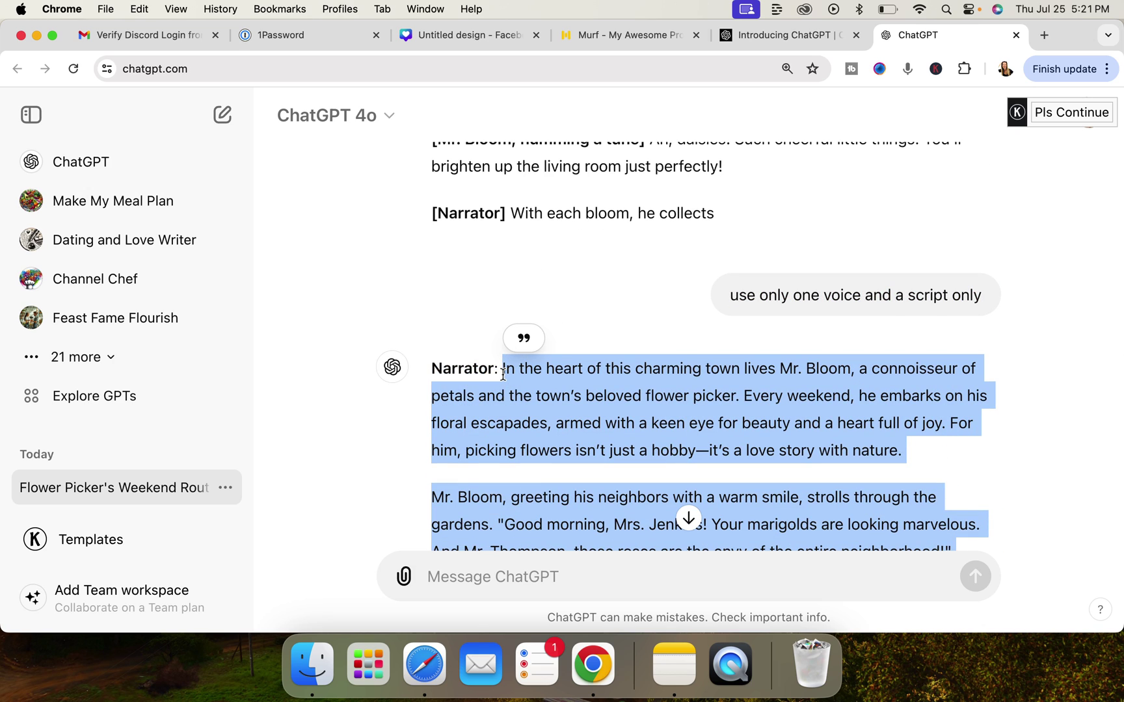
# - Paste the Mr. Bloom script into the Murf project's first block, split by sentences
pyautogui.click(619, 35)
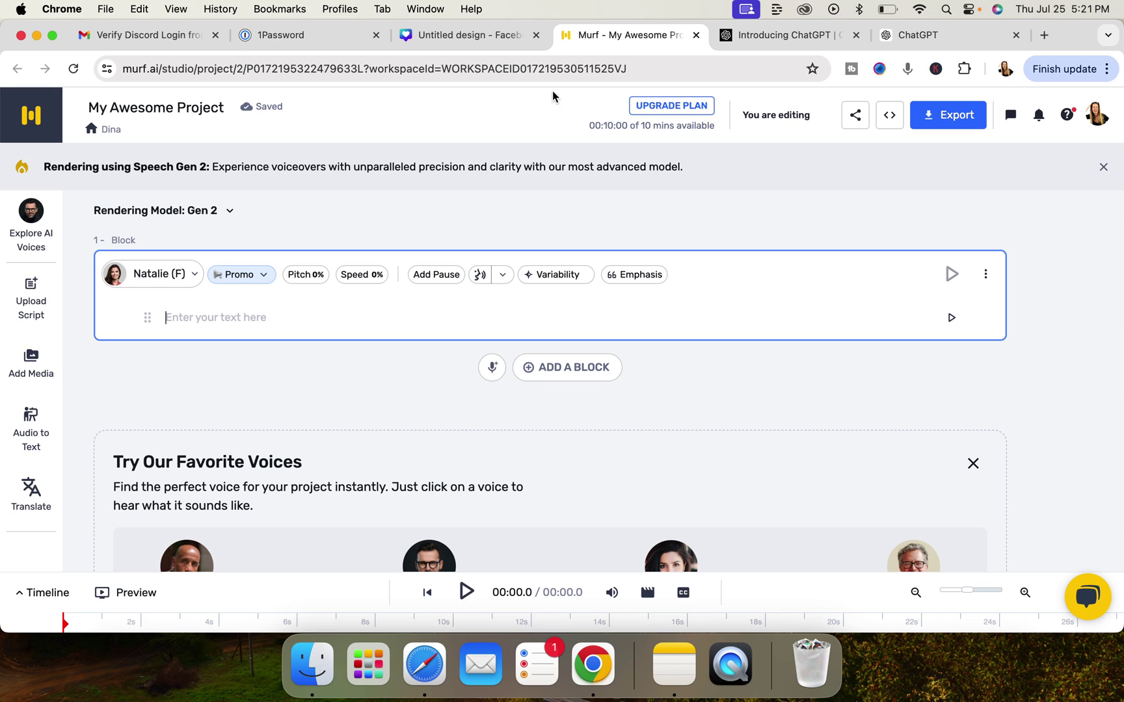
pyautogui.click(190, 318)
pyautogui.press('super+v')
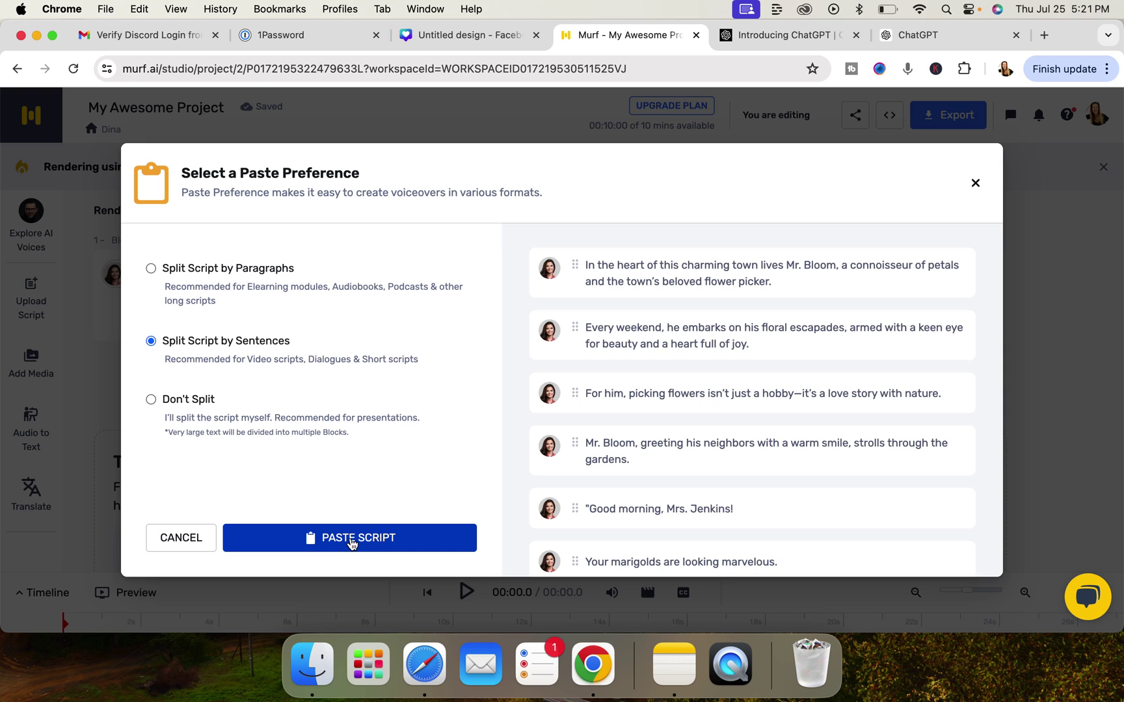
pyautogui.click(350, 541)
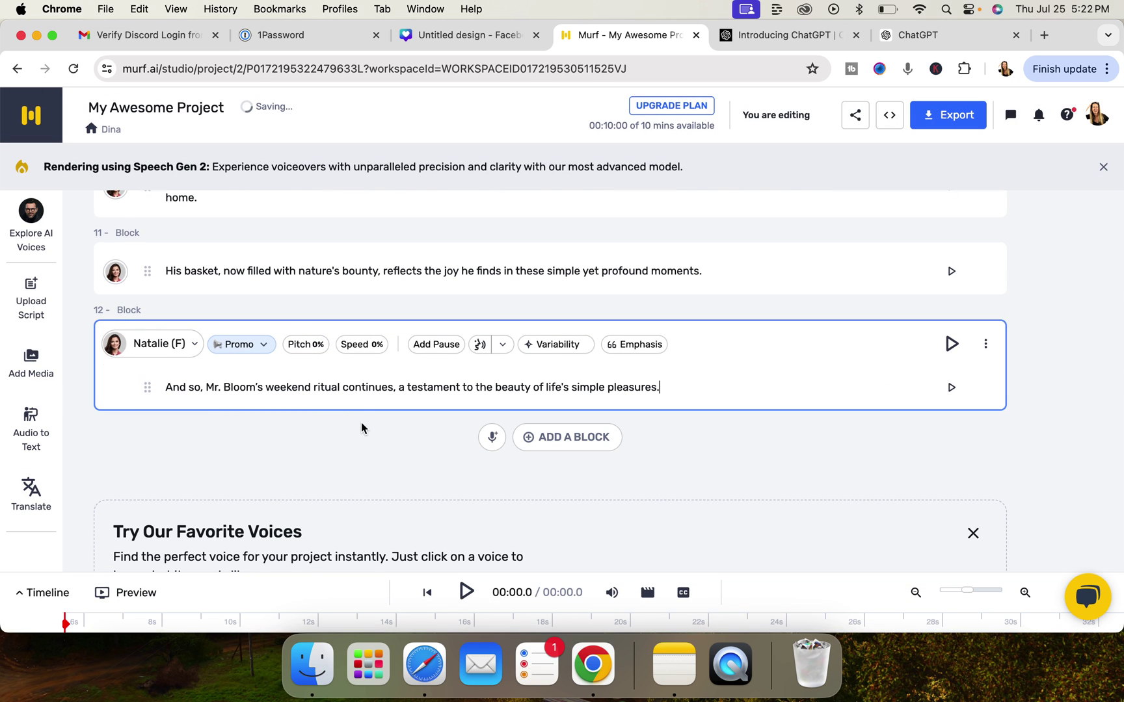
pyautogui.scroll(10, 362, 428)
pyautogui.scroll(10, 362, 428)
pyautogui.scroll(10, 362, 428)
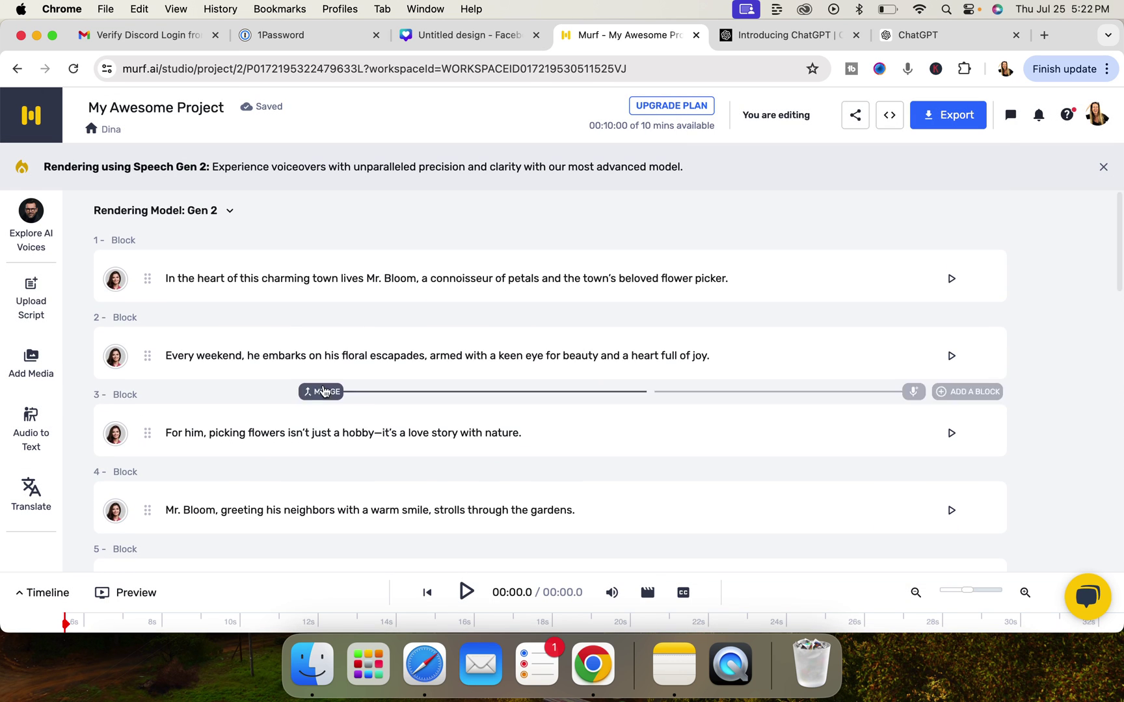
# - Preview Terrell's voice sample in the AI voice library and select Terrell
pyautogui.click(36, 227)
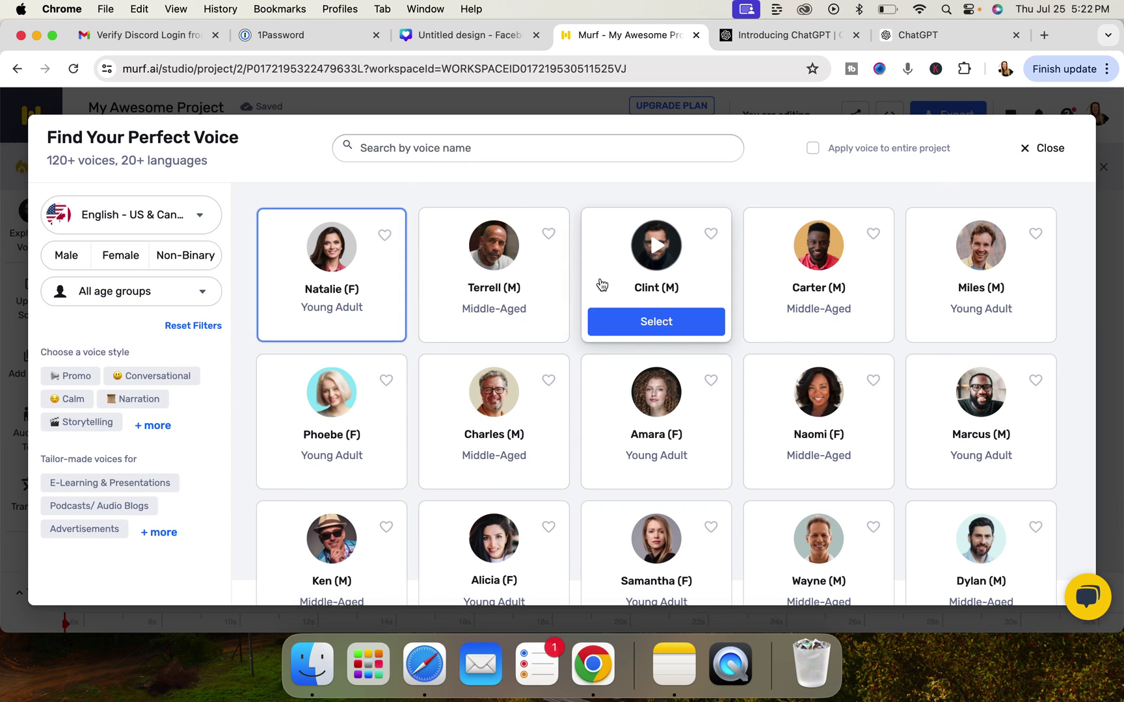
pyautogui.click(493, 249)
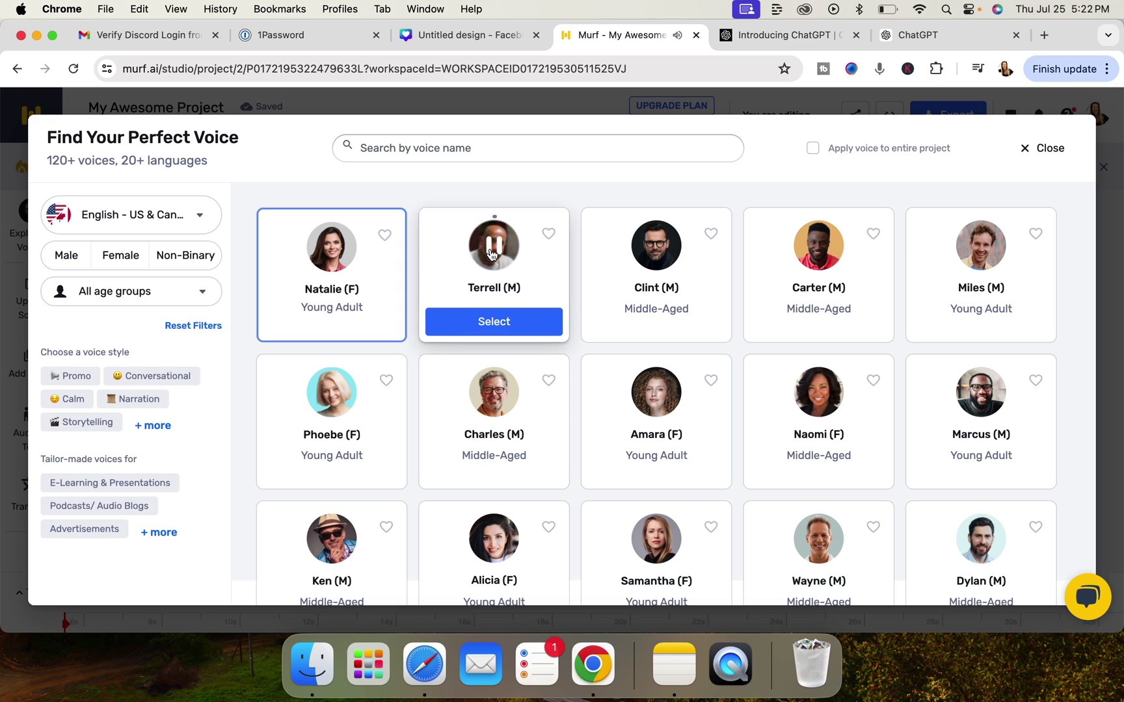
pyautogui.press('XF86AudioRaiseVolume')
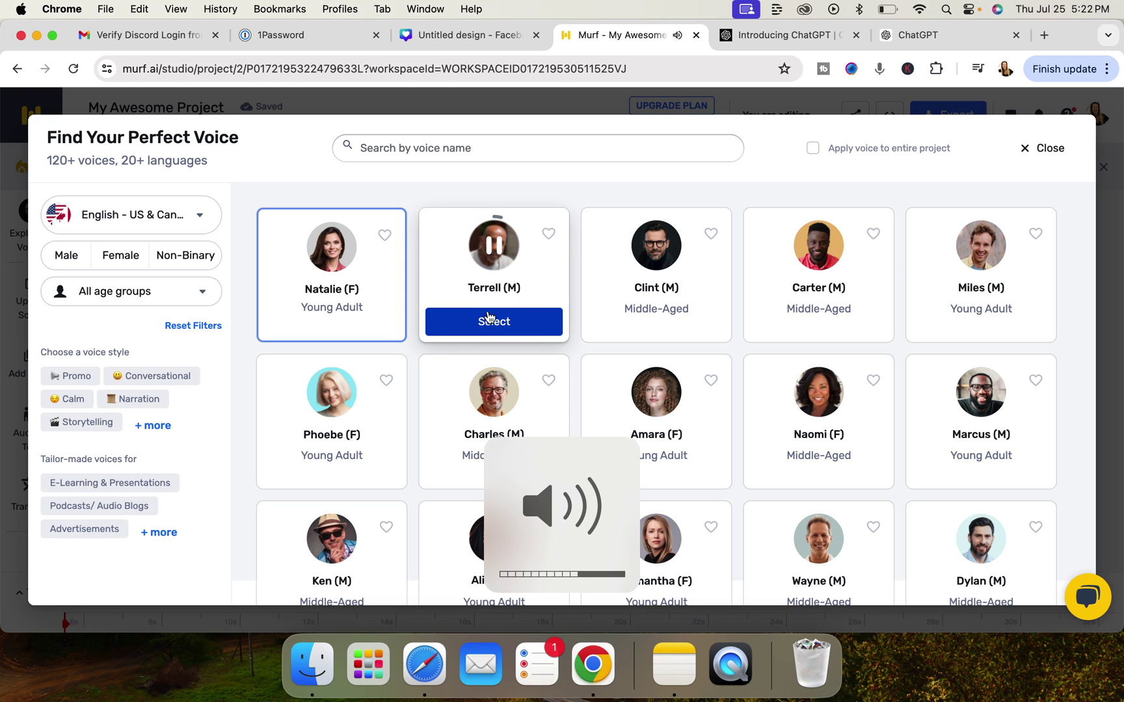
pyautogui.click(490, 321)
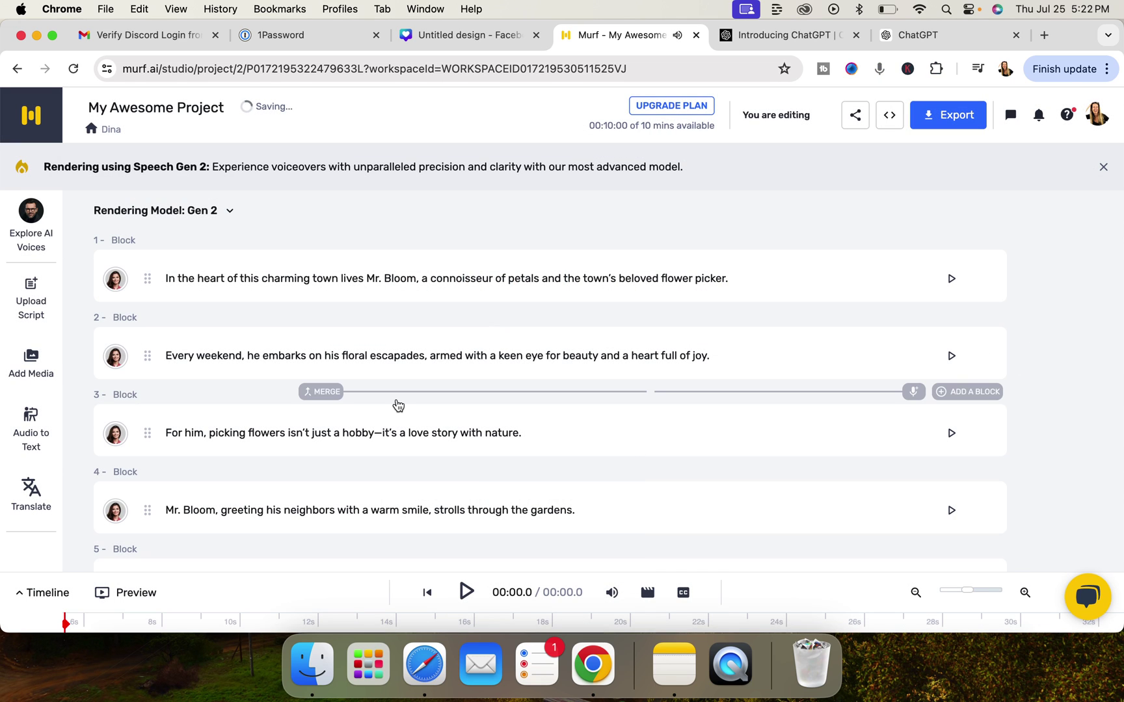
# - Check and dismiss the rendering model options, then preview Phoebe, Charles and Naomi
pyautogui.click(388, 355)
pyautogui.click(229, 211)
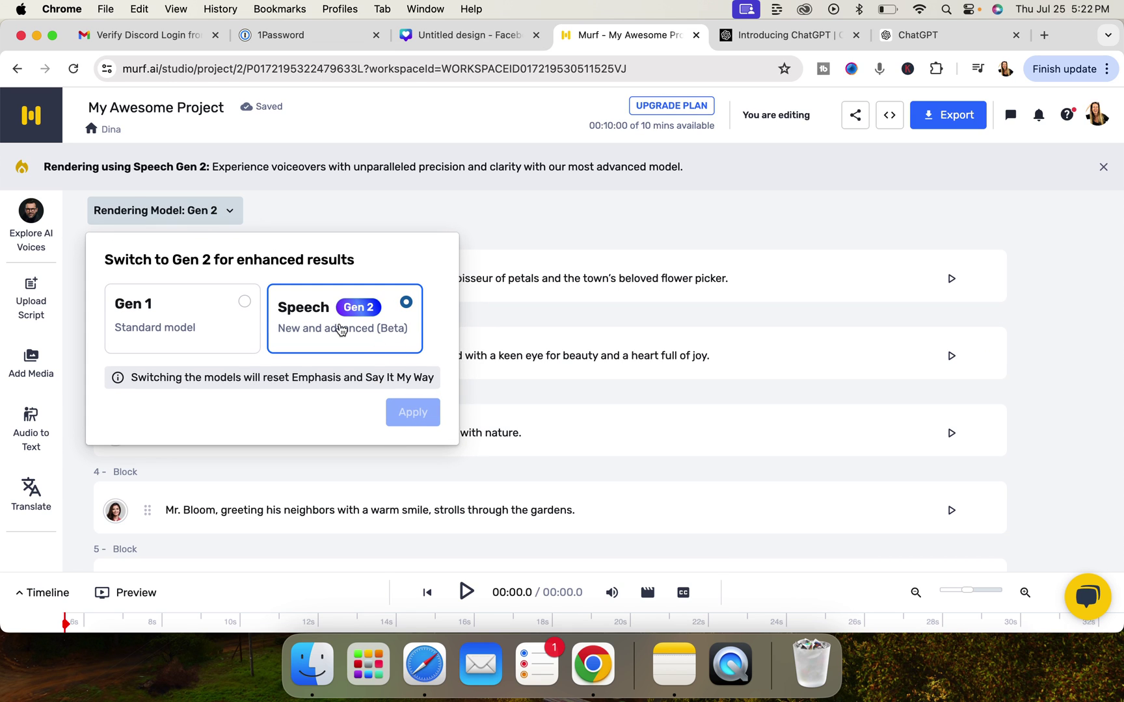
pyautogui.click(399, 211)
pyautogui.click(32, 233)
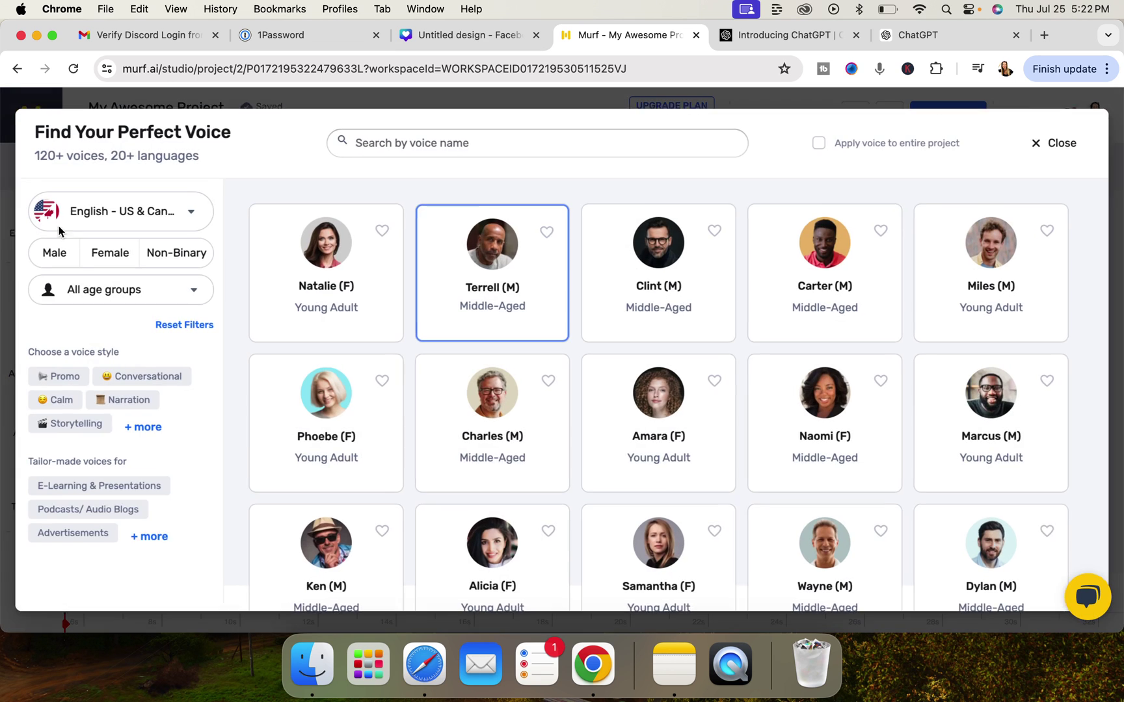
pyautogui.click(359, 423)
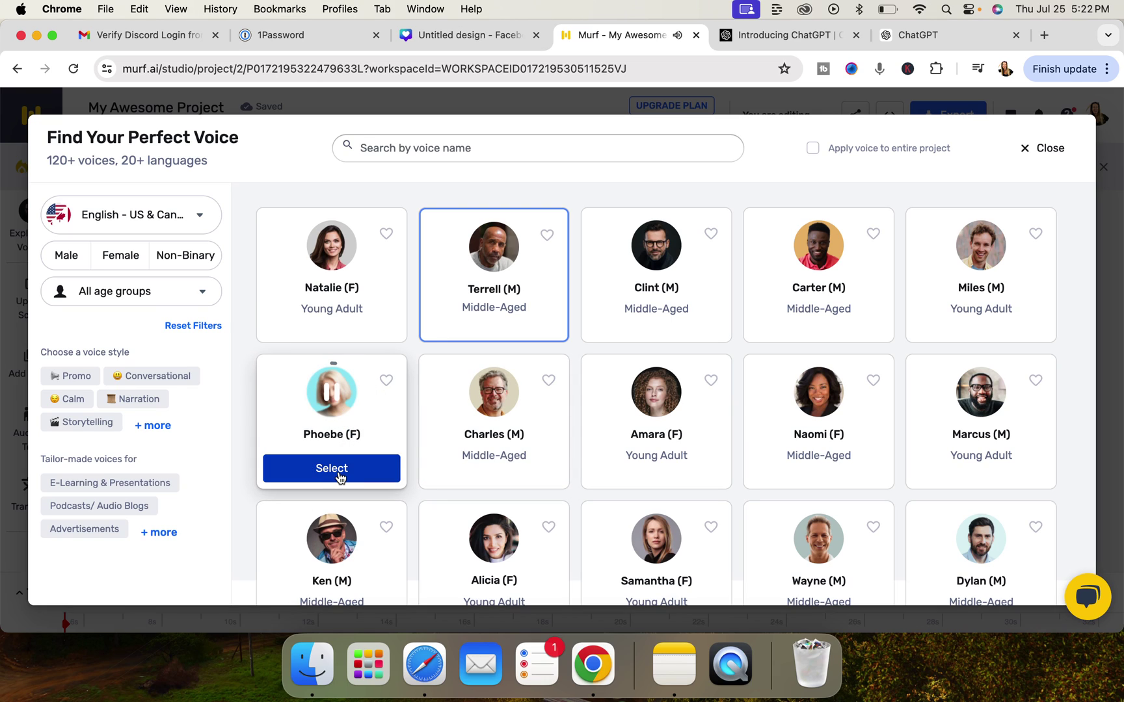
pyautogui.click(492, 395)
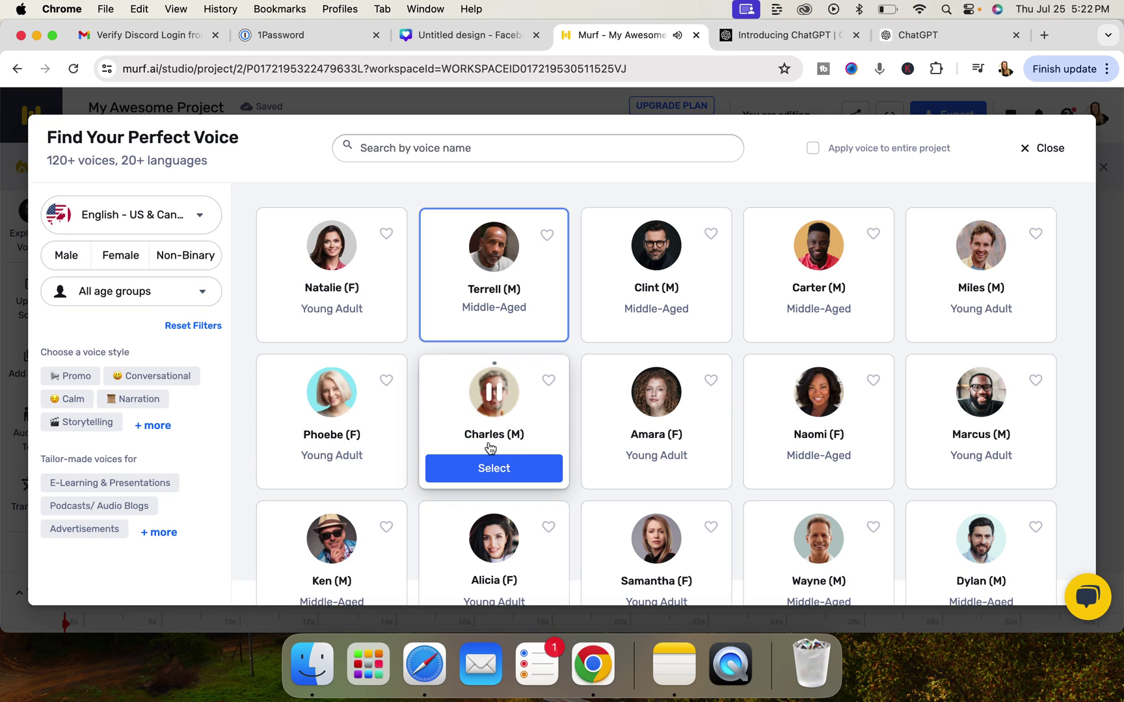
pyautogui.click(802, 404)
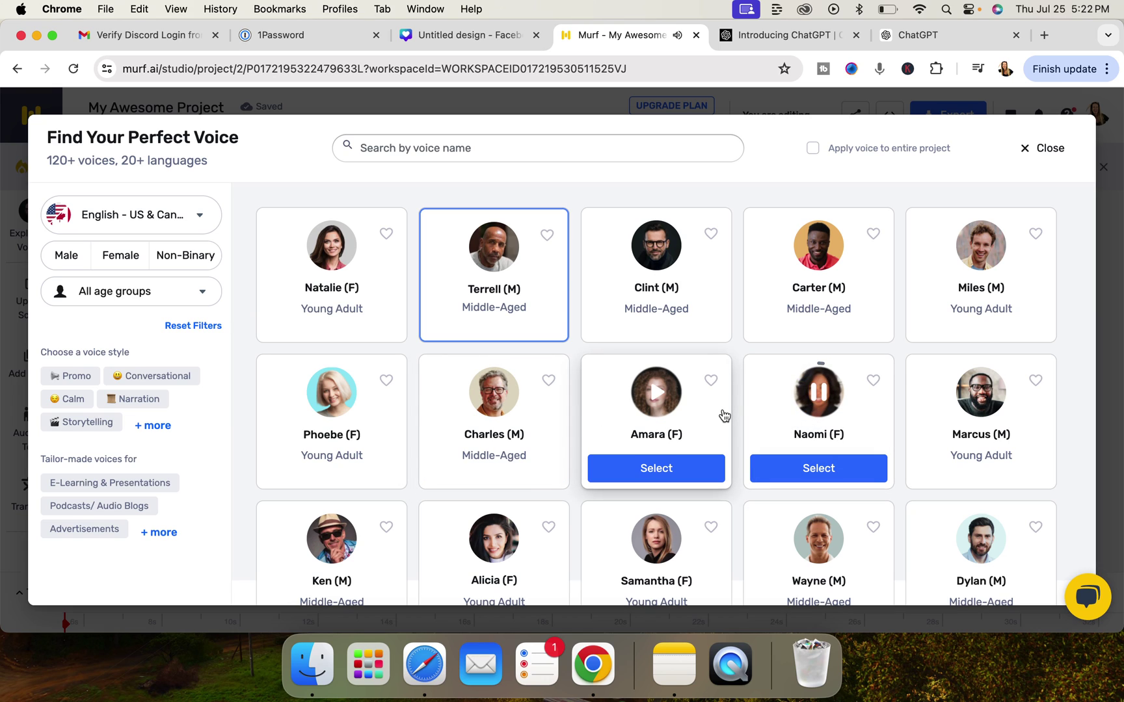
# - Look through the age-group and language filters without changing them, then show all voice styles
pyautogui.click(202, 291)
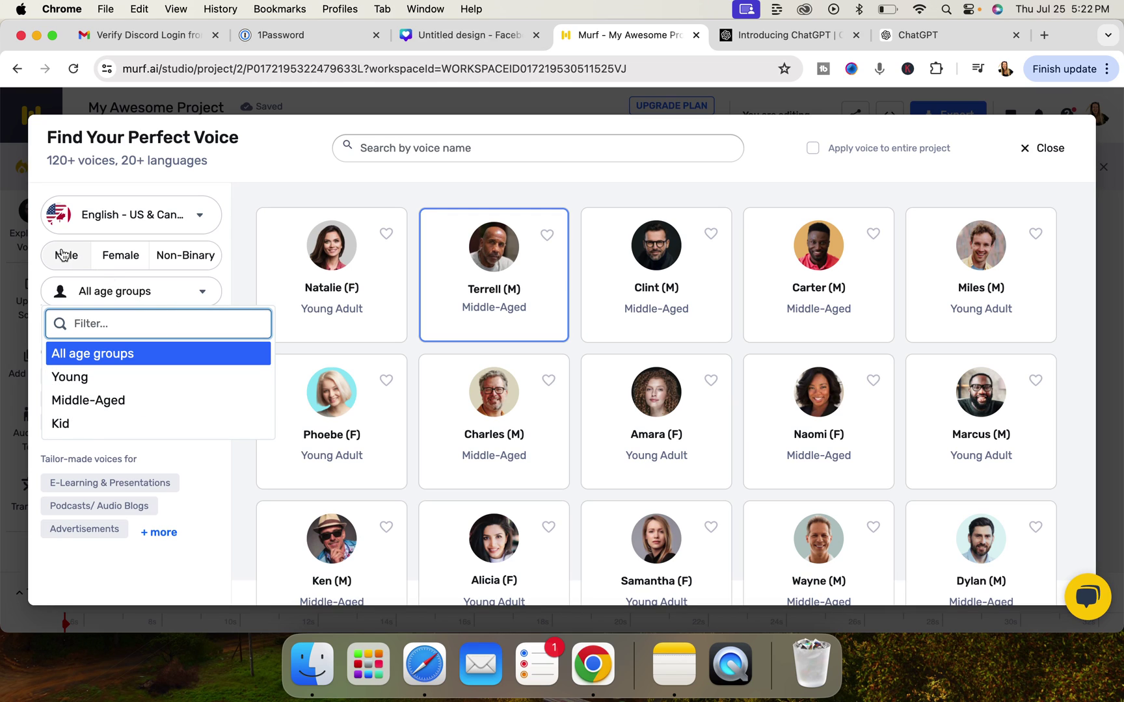
pyautogui.click(259, 187)
pyautogui.click(198, 215)
pyautogui.scroll(-5, 137, 419)
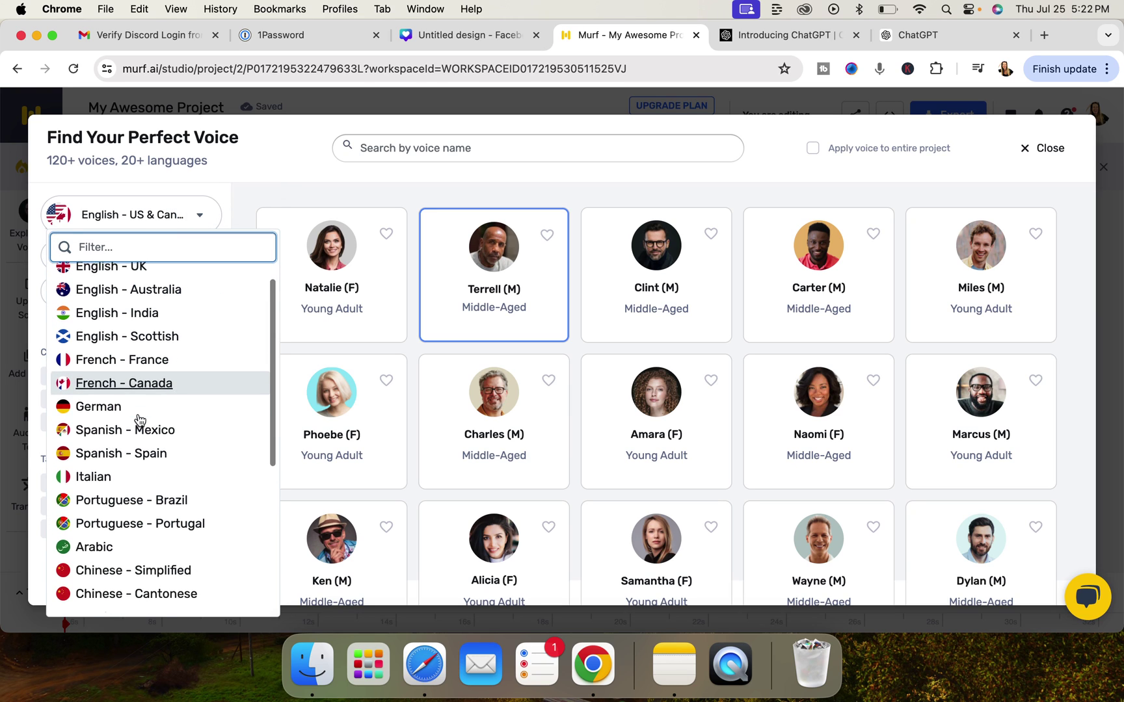
pyautogui.scroll(-3, 138, 420)
pyautogui.scroll(8, 138, 419)
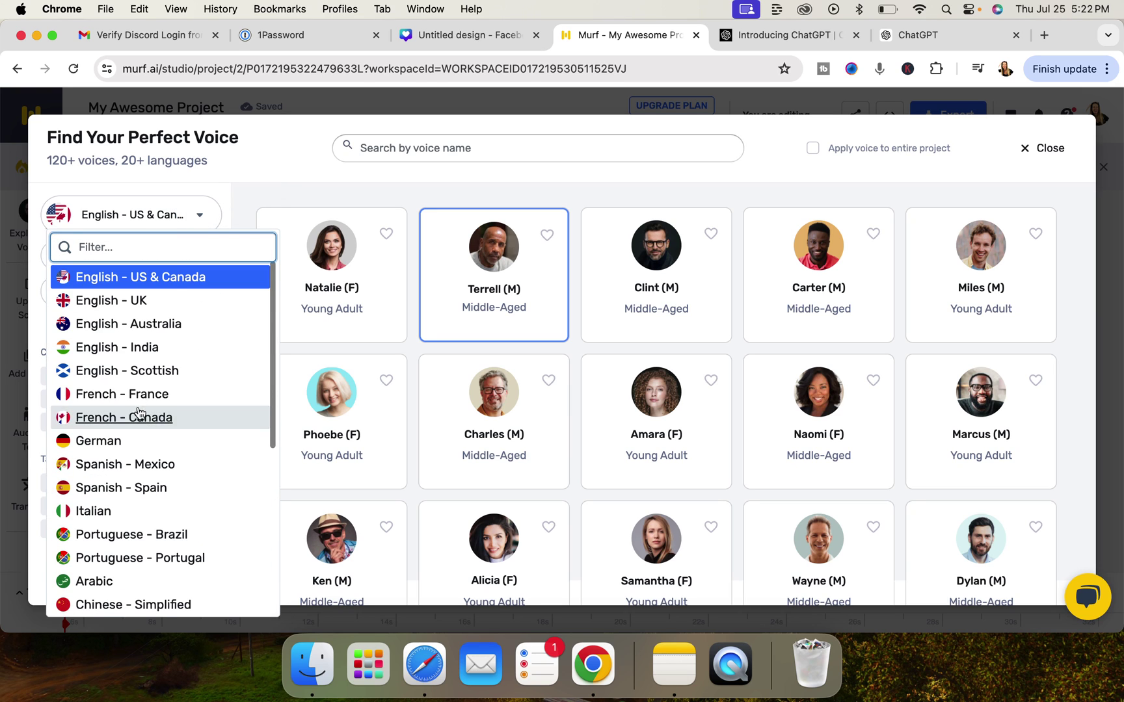
pyautogui.click(241, 204)
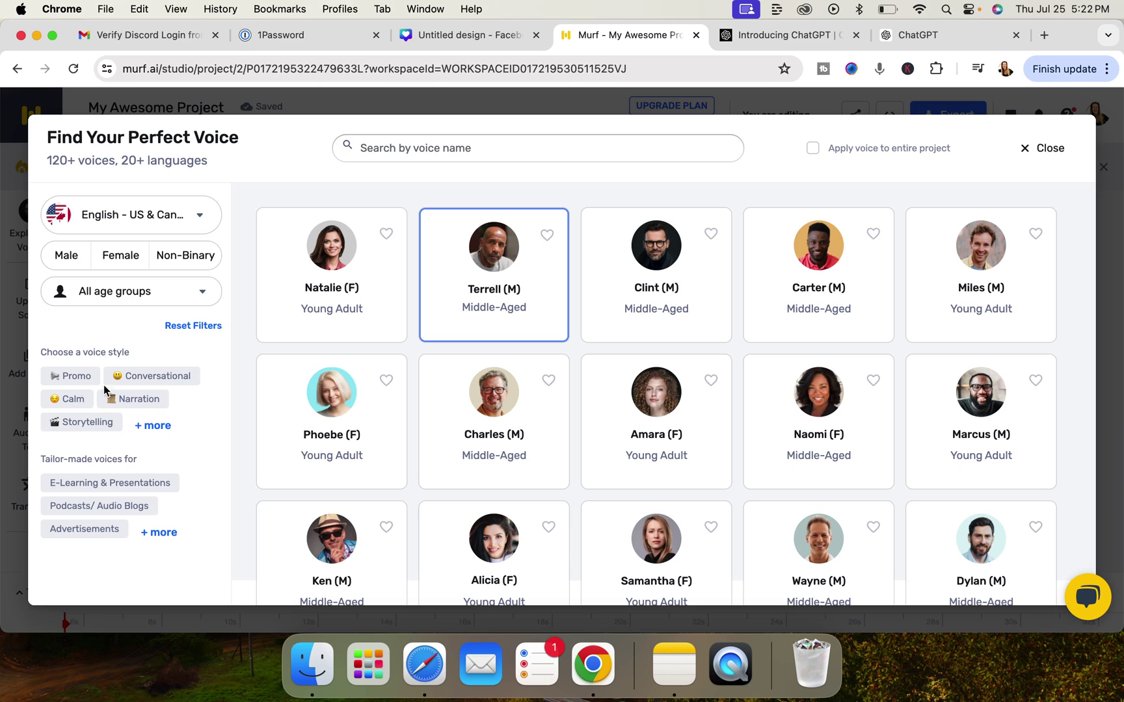
pyautogui.click(152, 425)
pyautogui.scroll(-2, 131, 471)
pyautogui.scroll(-1, 132, 471)
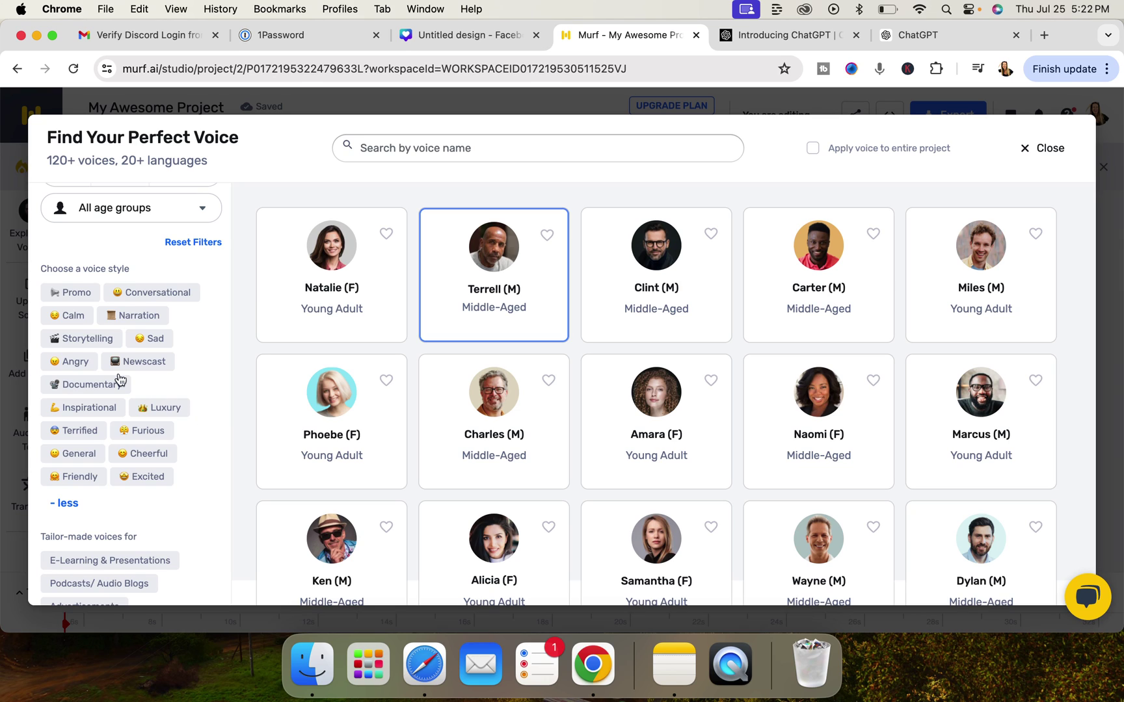
# - Preview Miles under the Angry style and Terrell under the Inspirational style
pyautogui.click(70, 362)
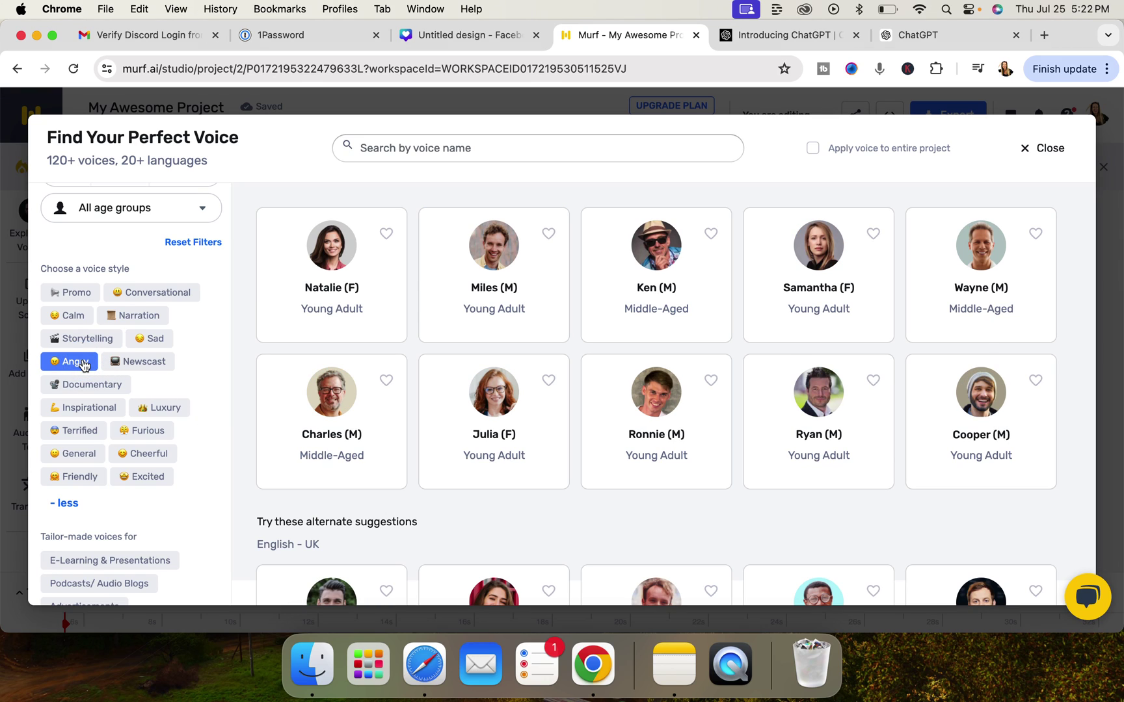
pyautogui.click(490, 261)
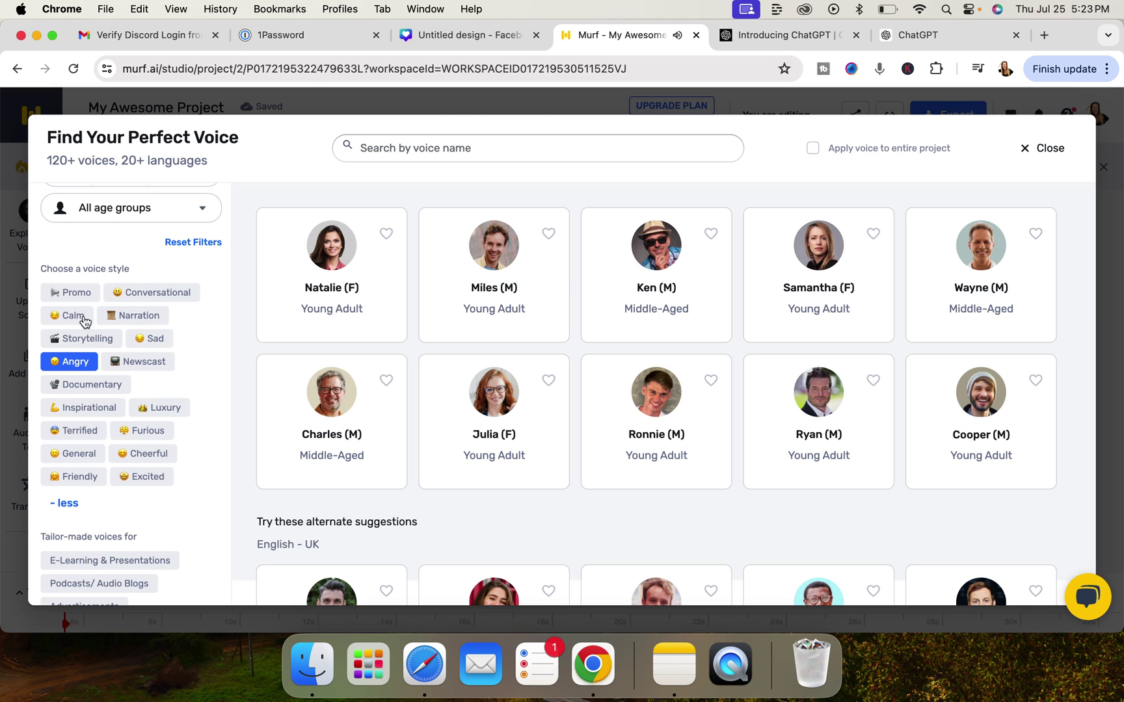
pyautogui.click(87, 408)
pyautogui.click(494, 246)
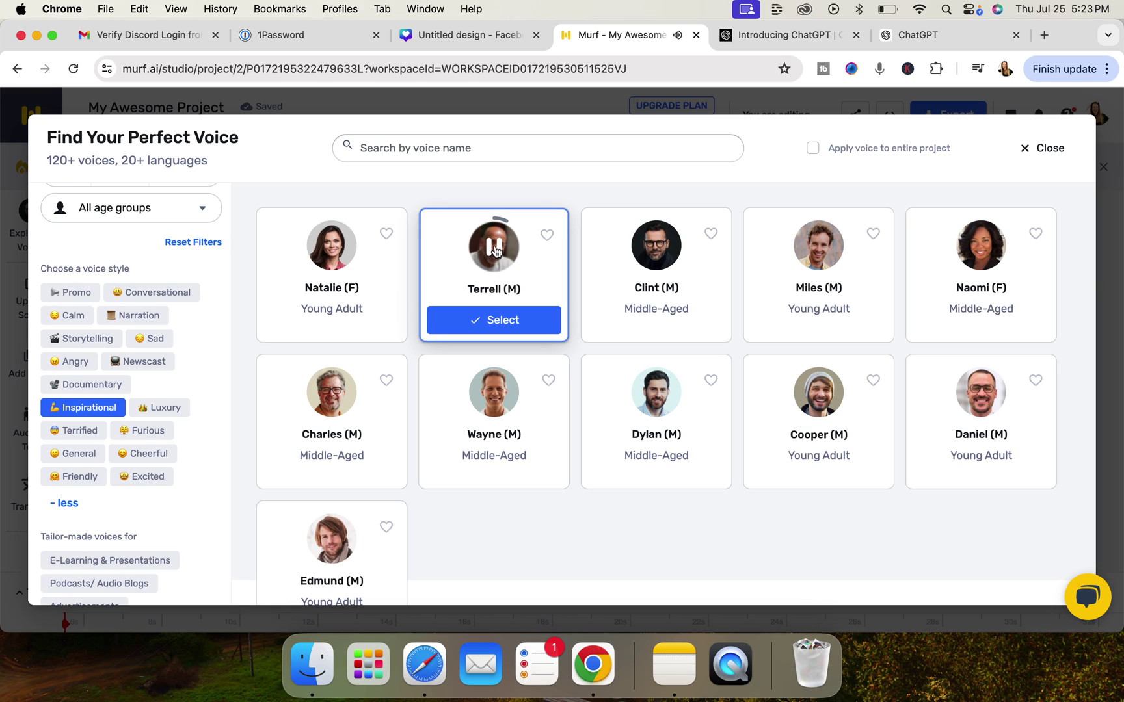
pyautogui.click(495, 249)
pyautogui.moveTo(331, 408)
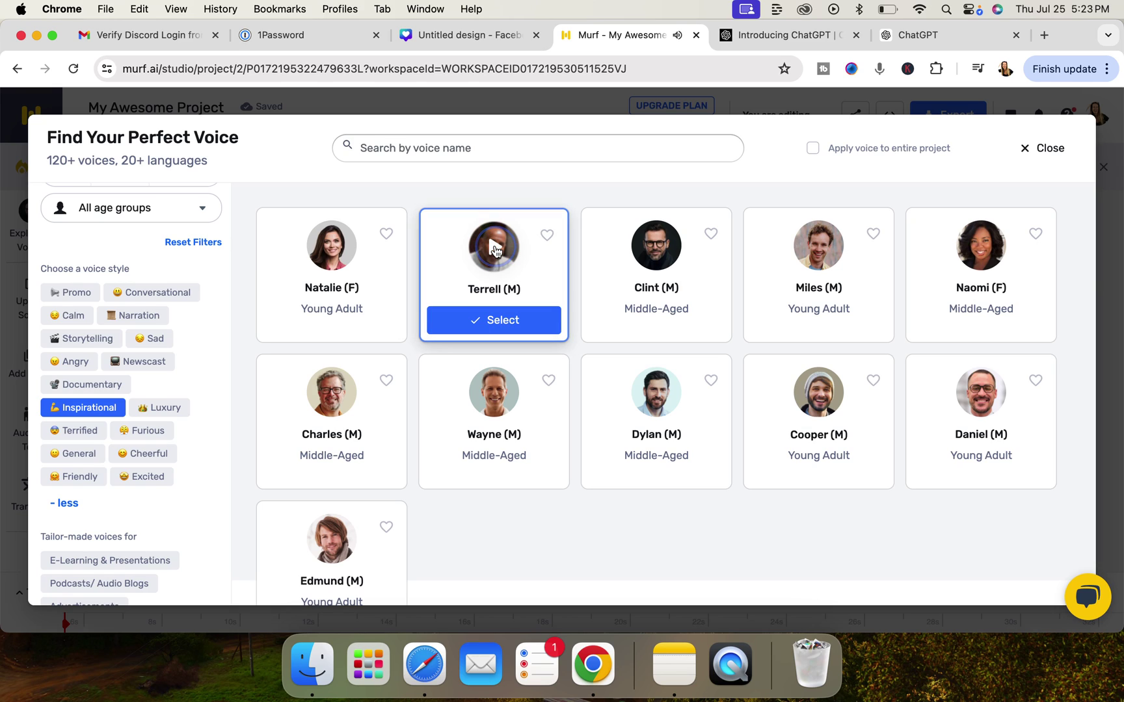
# - Preview Hugh and Reggie under the Excited style and choose Reggie (M)
pyautogui.click(148, 476)
pyautogui.click(330, 418)
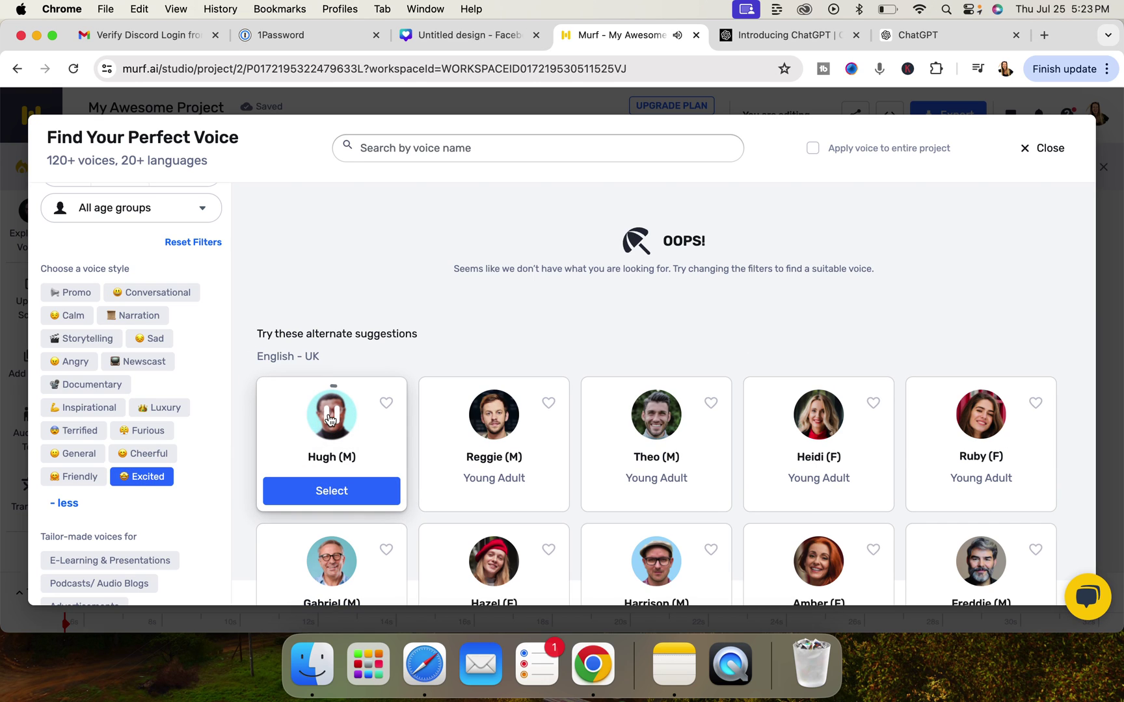
pyautogui.click(494, 422)
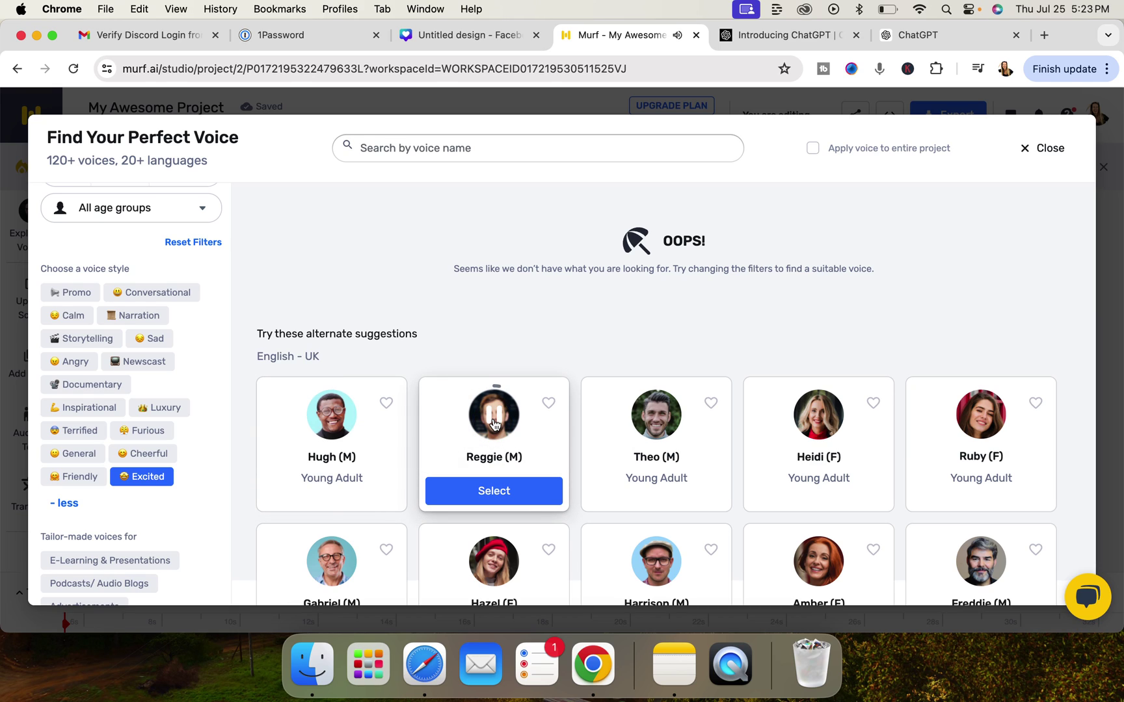
pyautogui.click(495, 492)
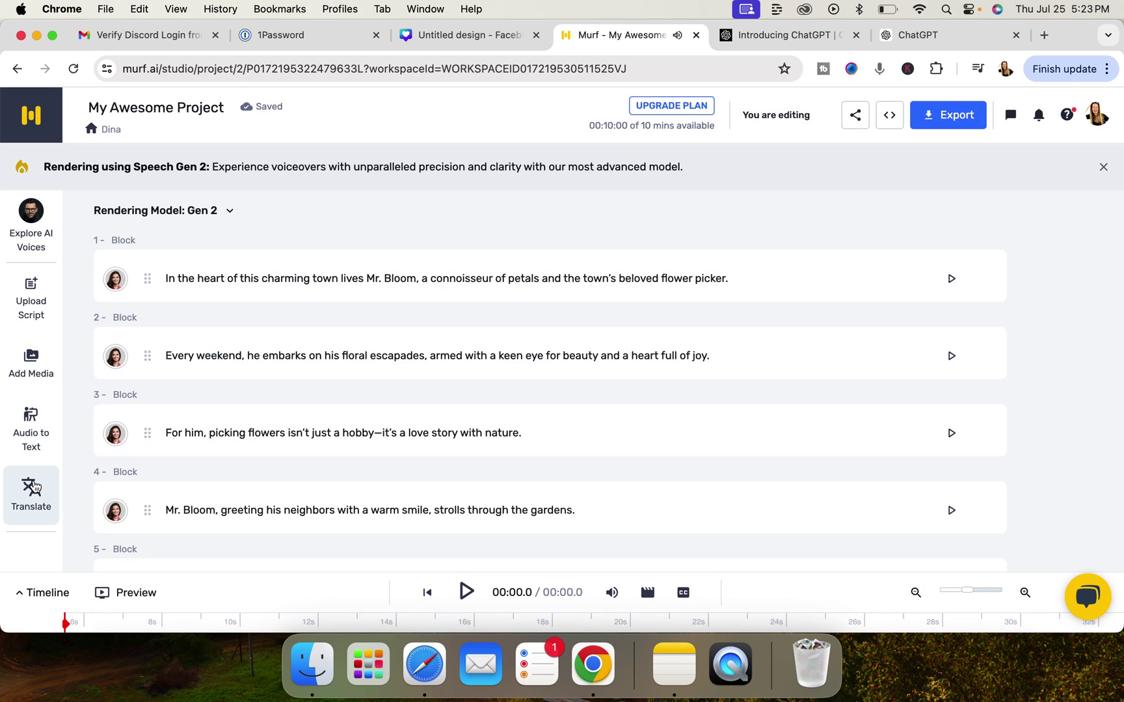
pyautogui.click(30, 491)
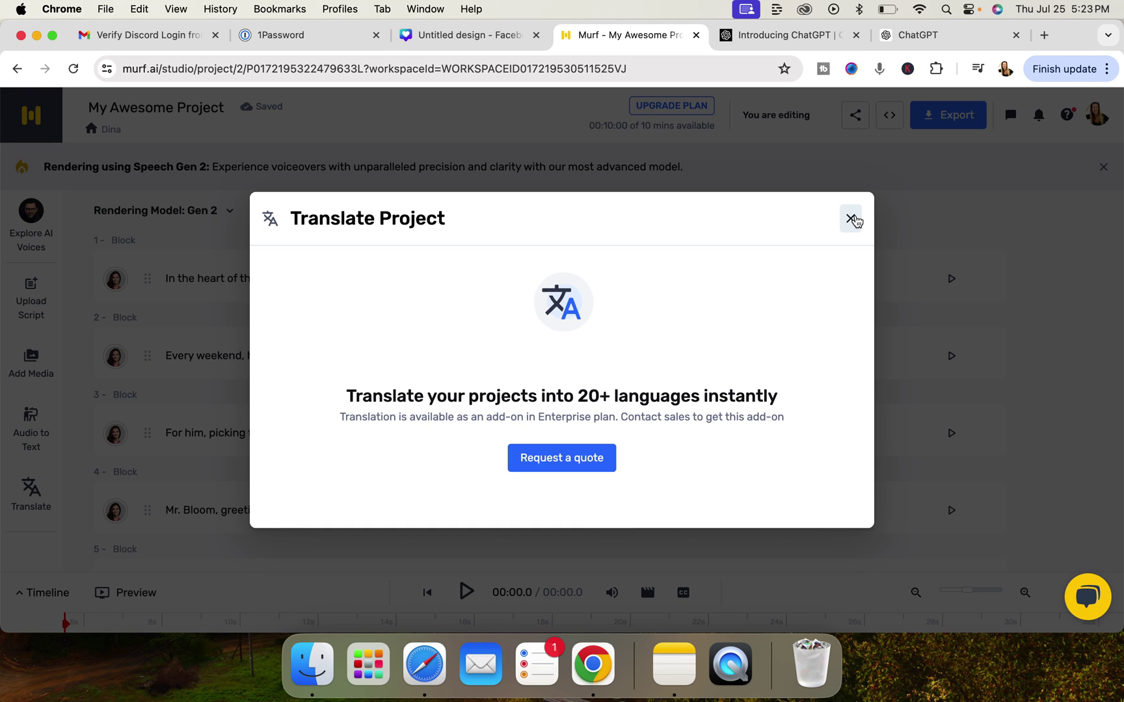
pyautogui.click(854, 219)
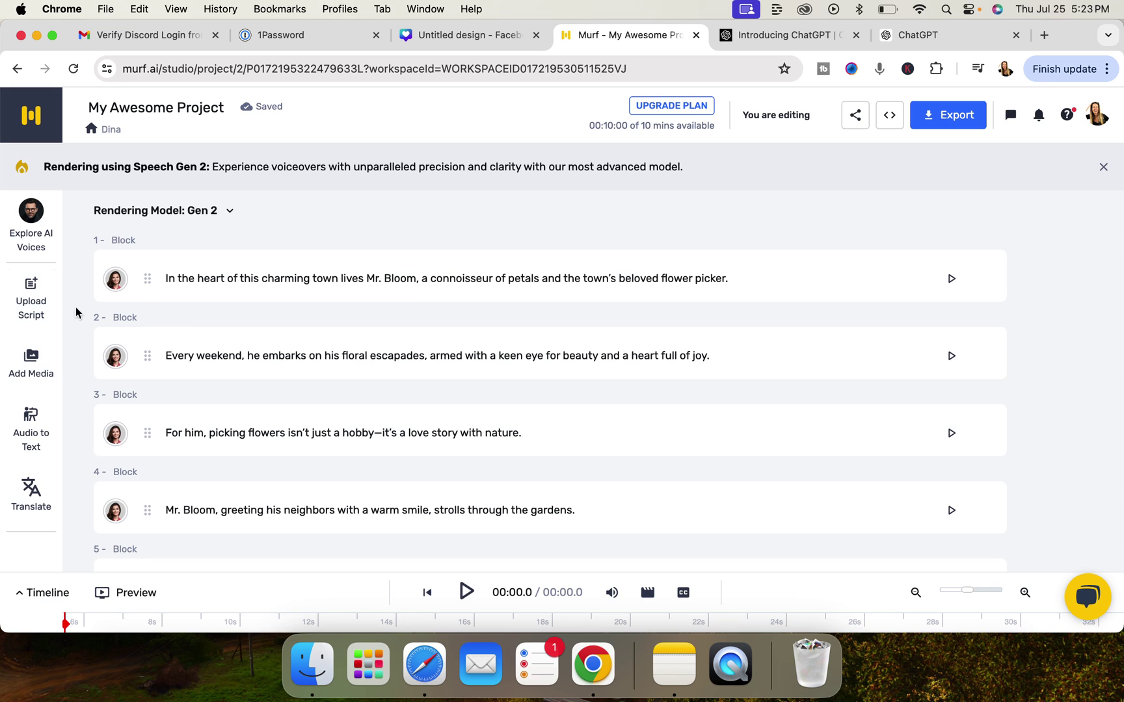
pyautogui.scroll(-5, 176, 327)
pyautogui.scroll(-4, 175, 327)
pyautogui.scroll(-5, 175, 326)
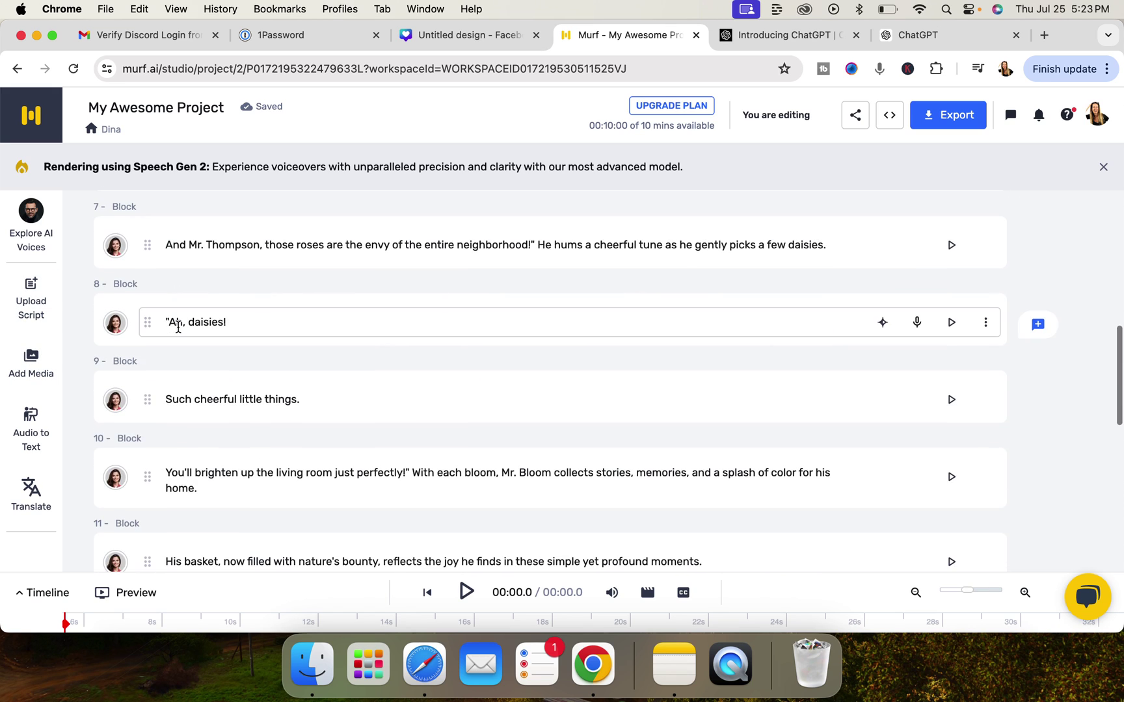
pyautogui.scroll(-5, 176, 327)
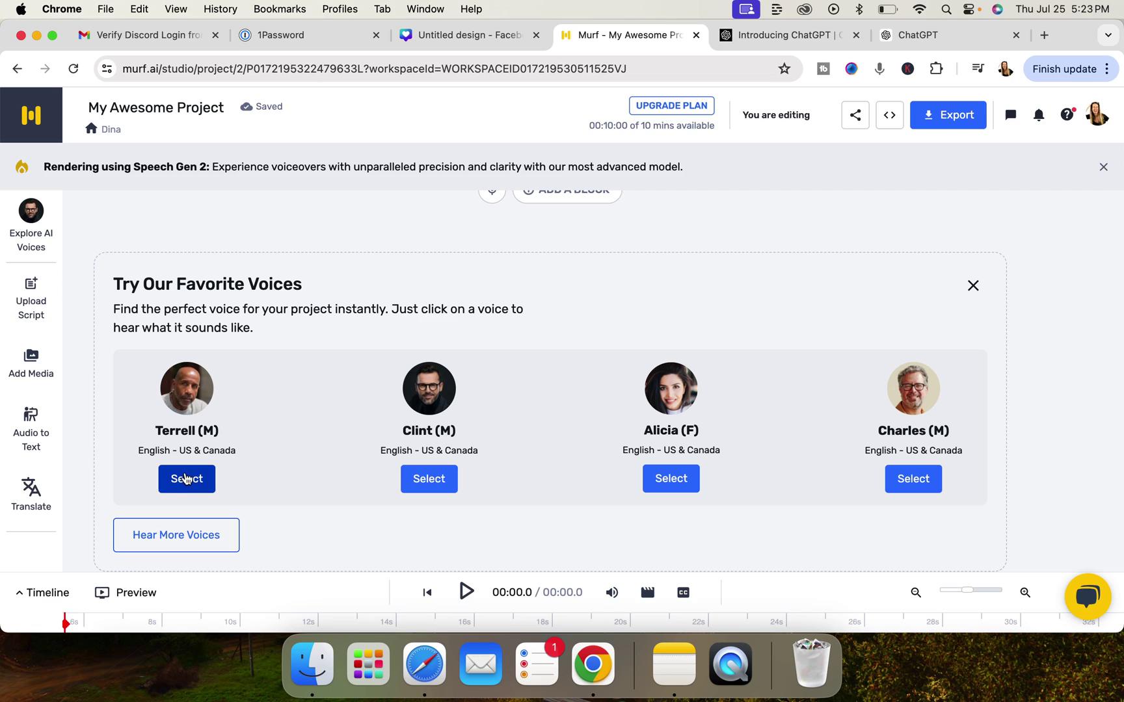
# - Select Terrell (M) from Try Our Favorite Voices as the project voice
pyautogui.click(209, 484)
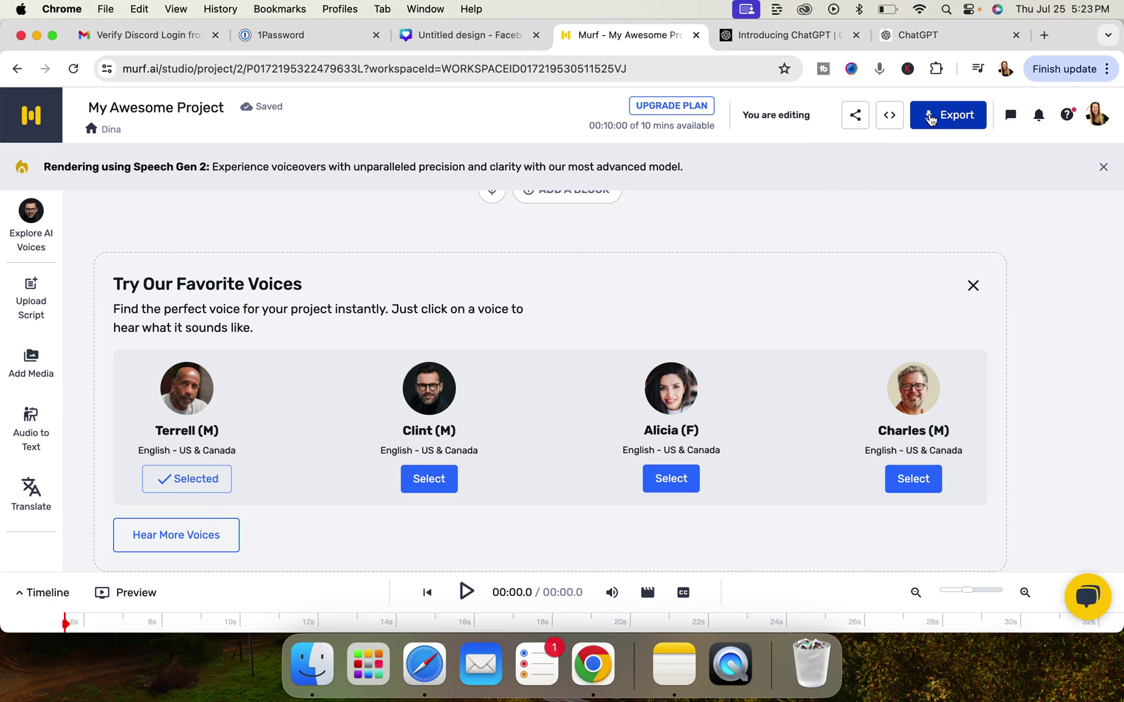
# - Set up the export with 'Include Quality and Channel in File Name' ticked and Voice + Music chosen
pyautogui.click(931, 118)
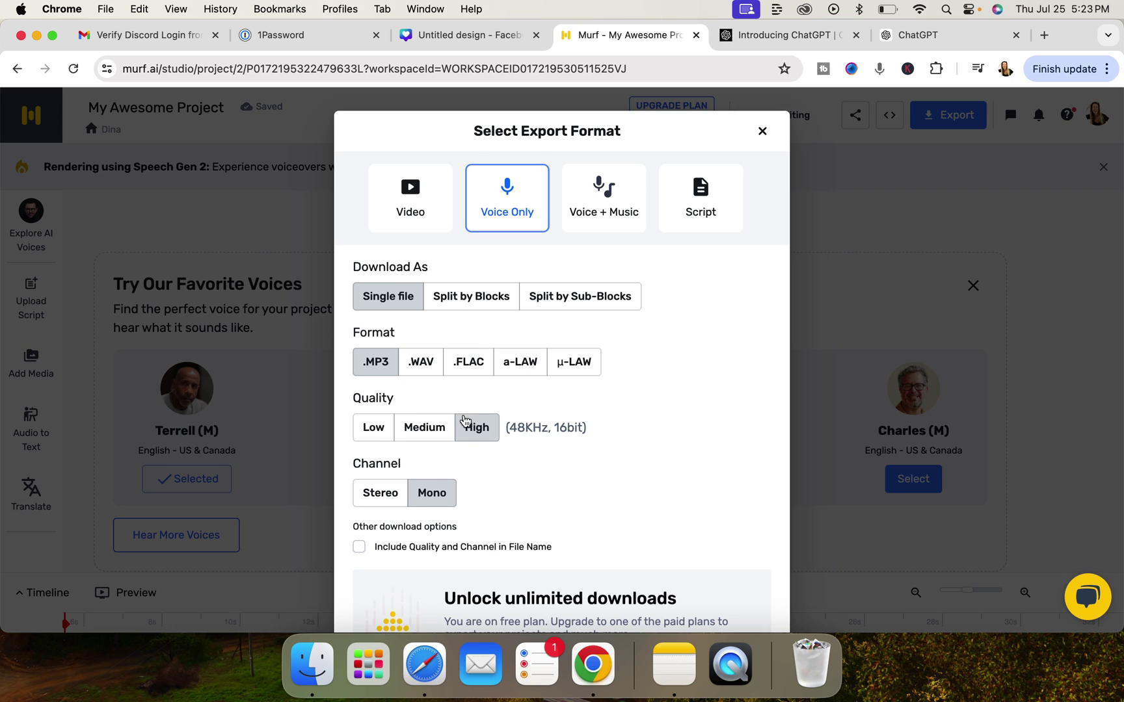
pyautogui.scroll(-3, 463, 419)
pyautogui.click(359, 431)
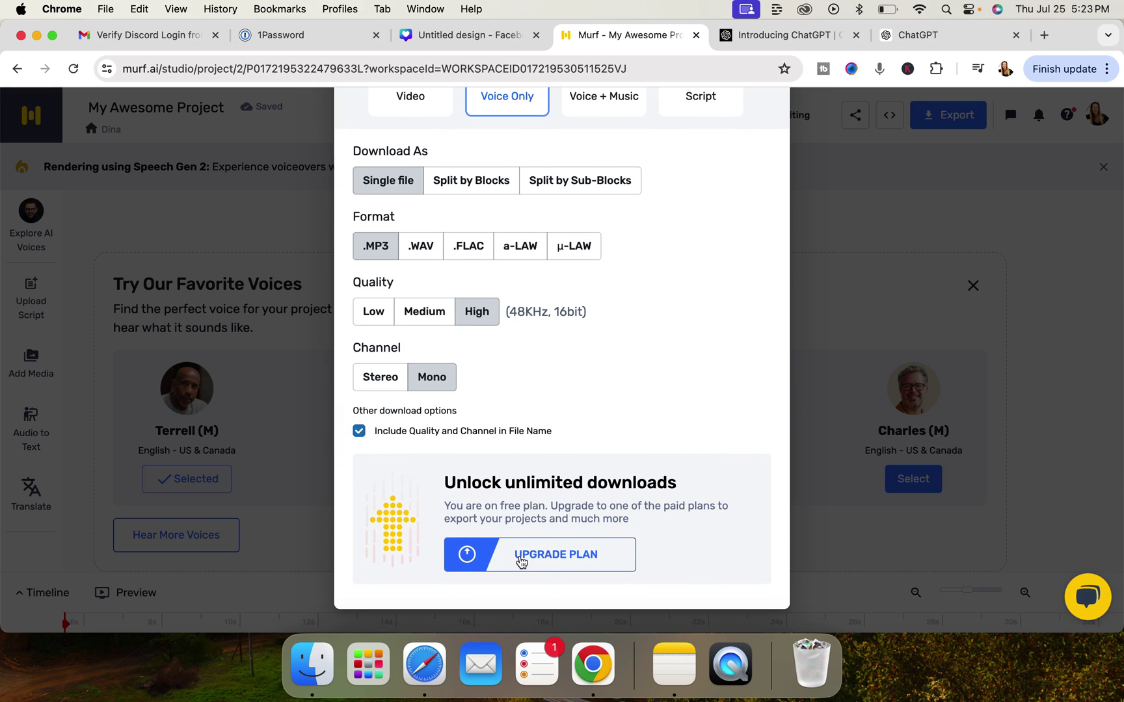
pyautogui.scroll(3, 602, 351)
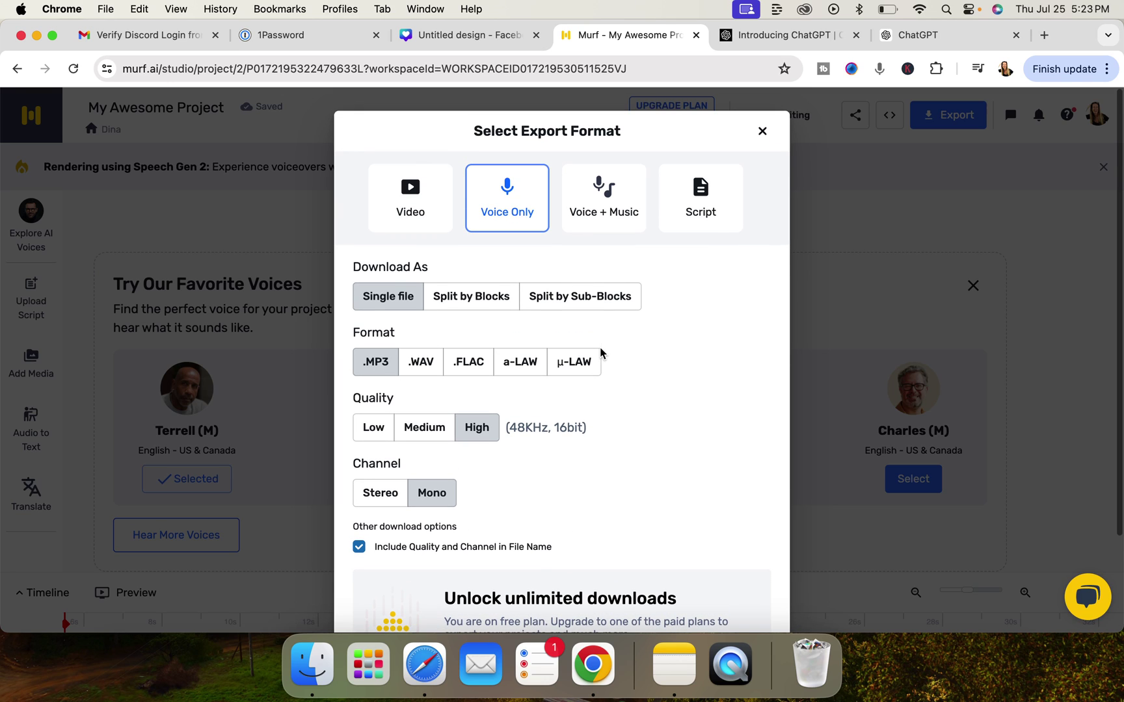
pyautogui.click(610, 202)
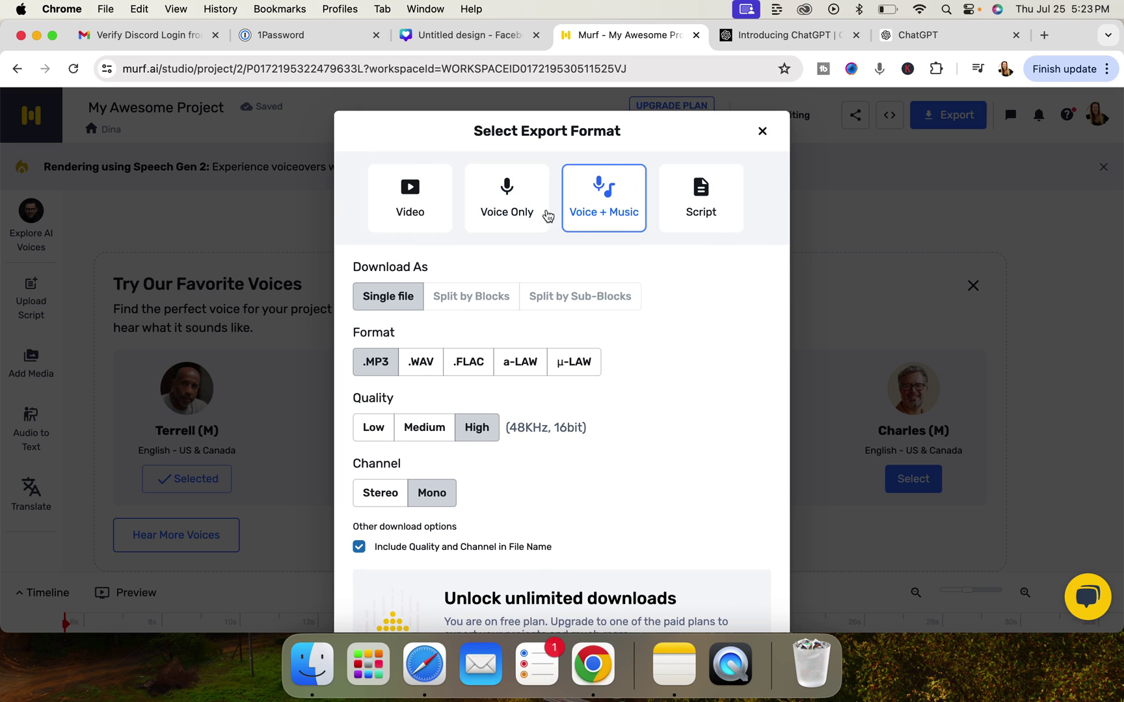
pyautogui.scroll(-3, 655, 368)
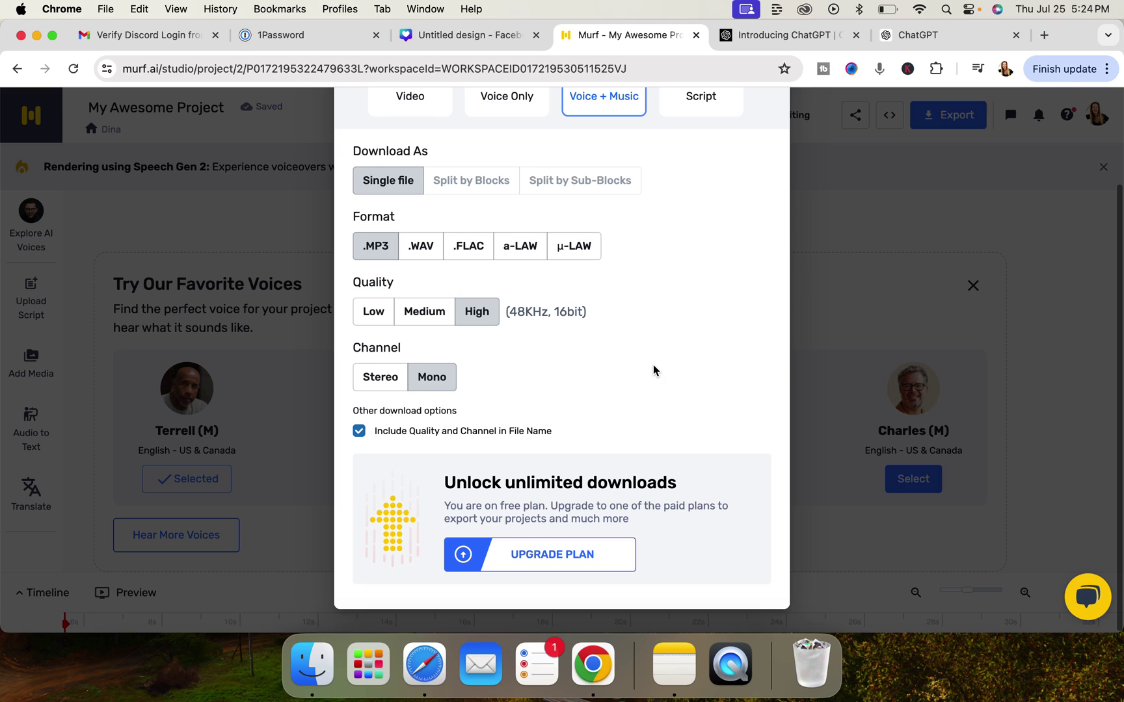
pyautogui.scroll(3, 625, 341)
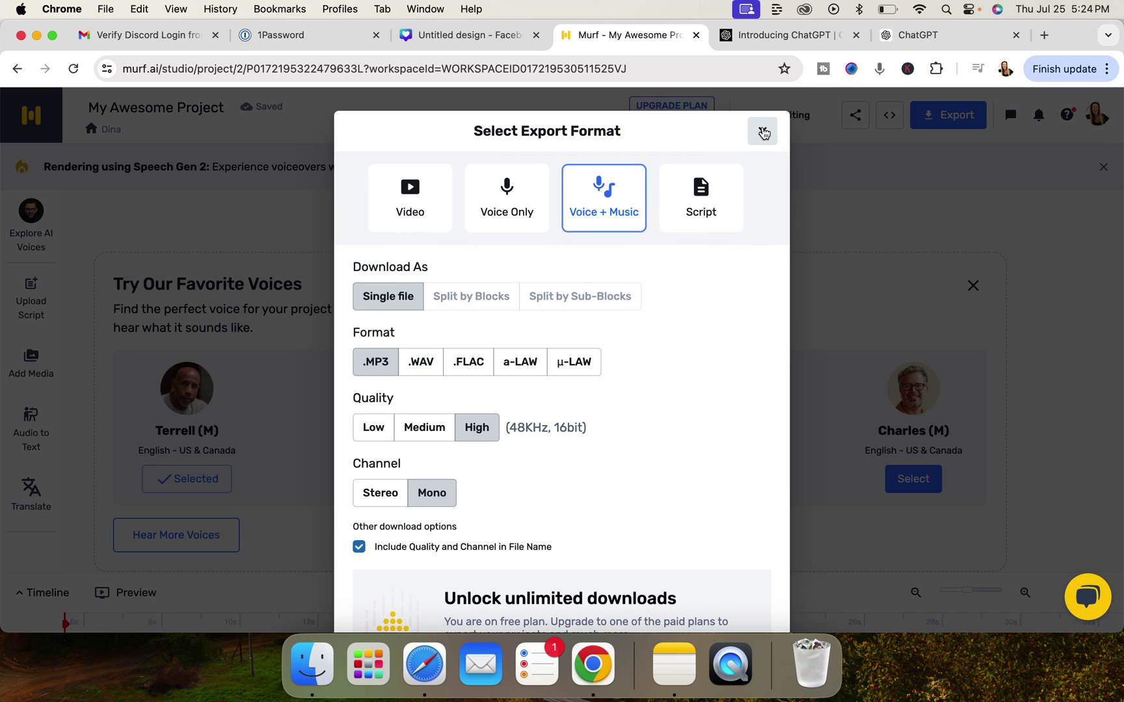
pyautogui.click(514, 204)
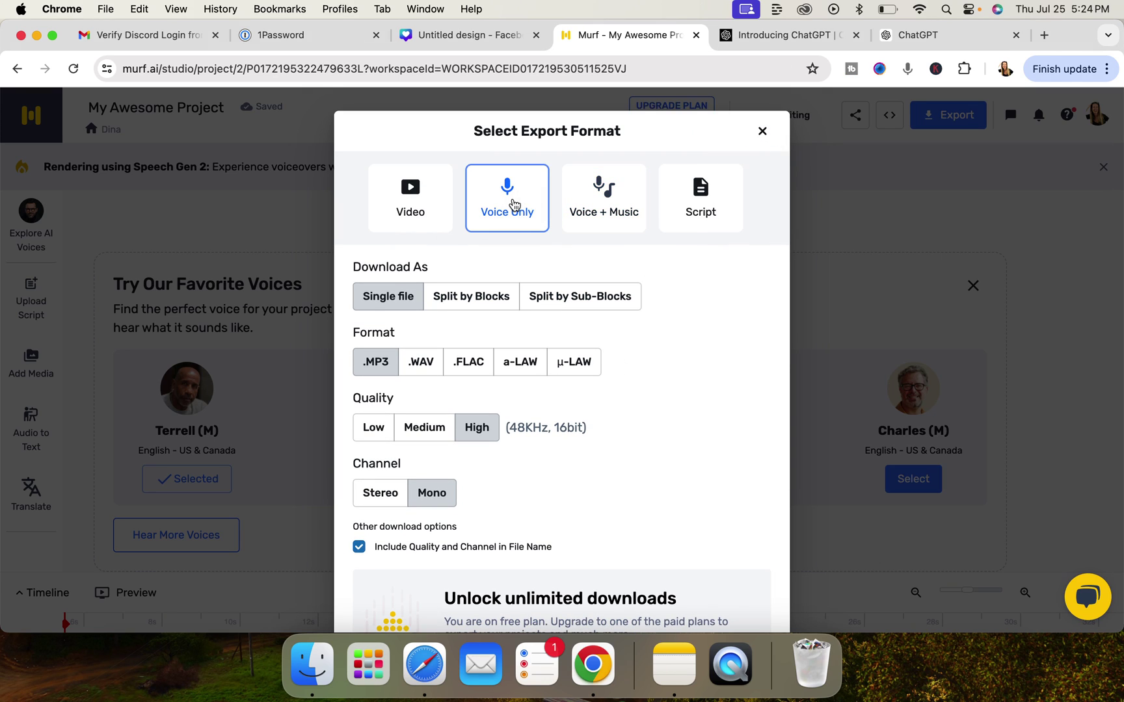
pyautogui.click(625, 189)
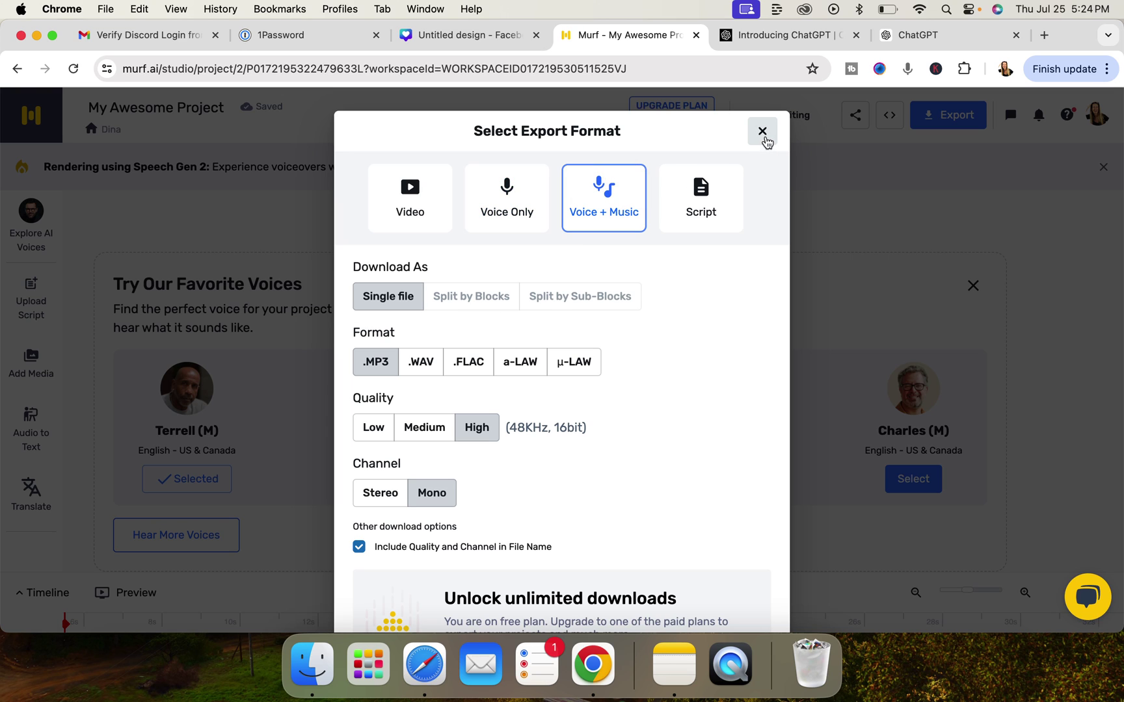